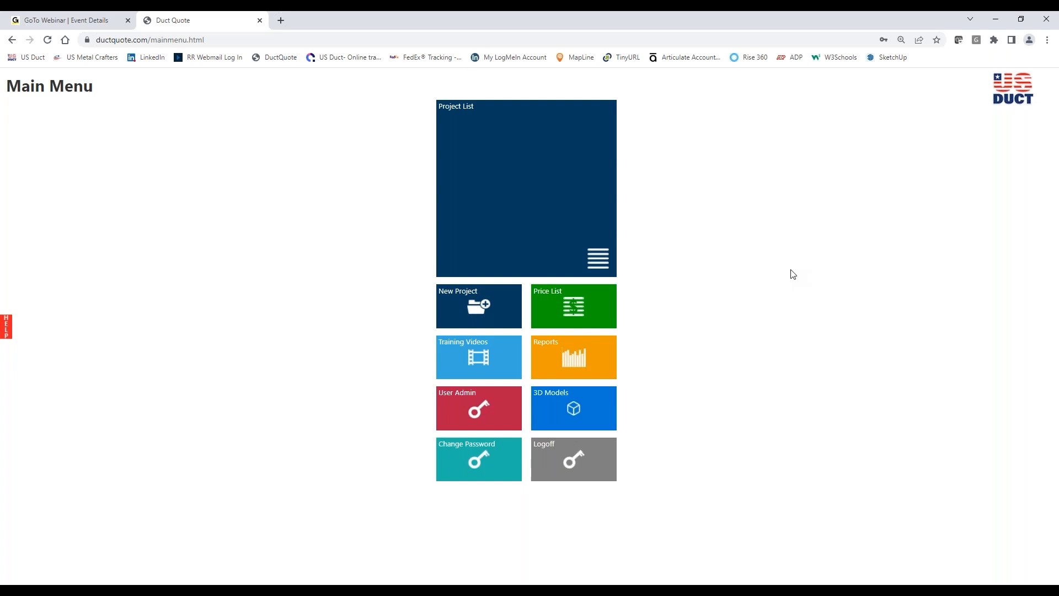
# Step: Open the New Year Training project from the project list and load its Adv Webinar-Winding route layout
pyautogui.click(530, 208)
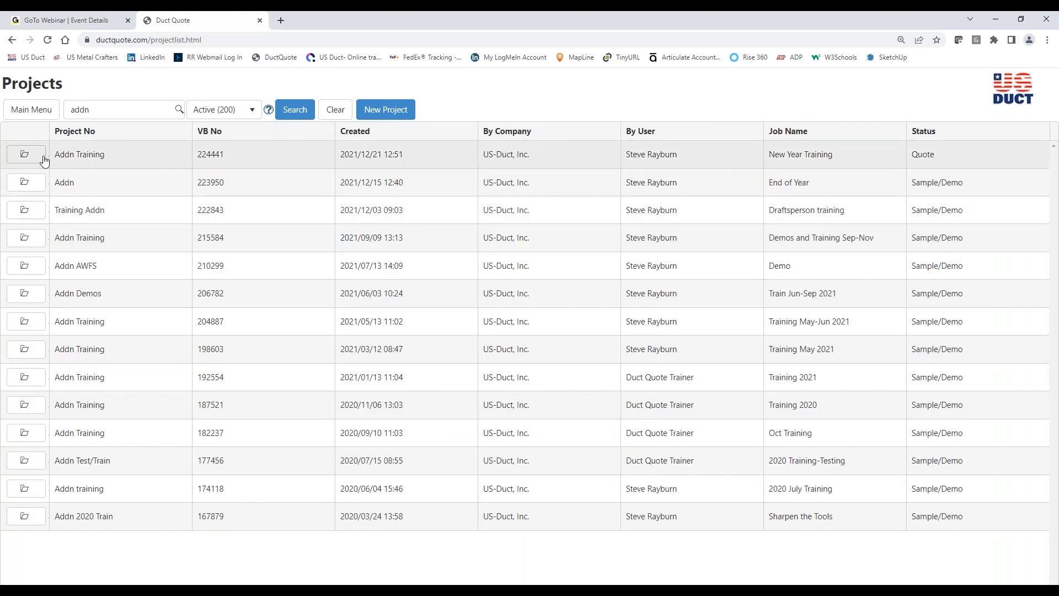
pyautogui.click(39, 156)
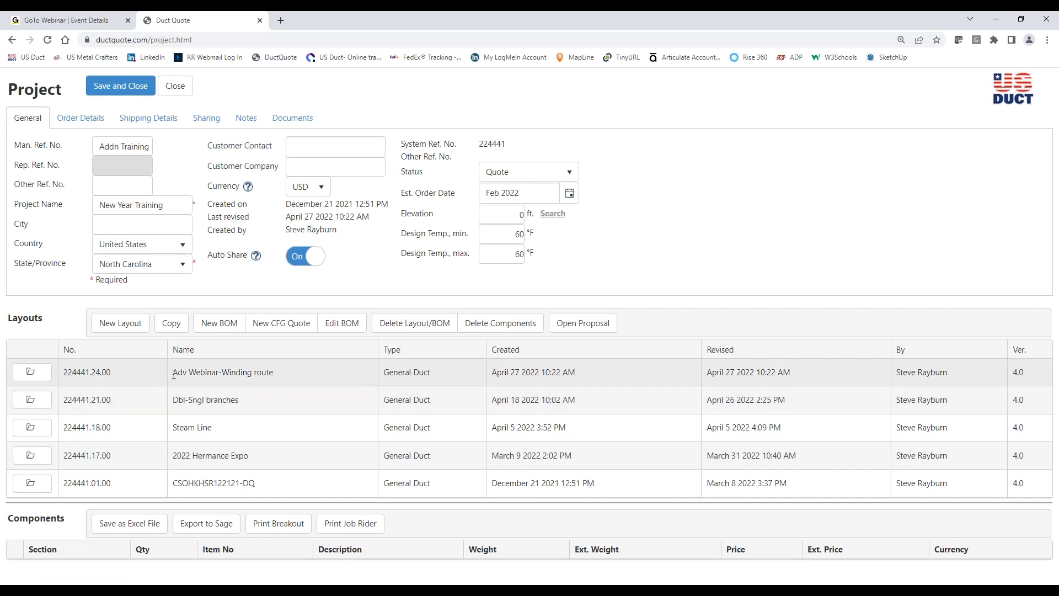
pyautogui.click(32, 372)
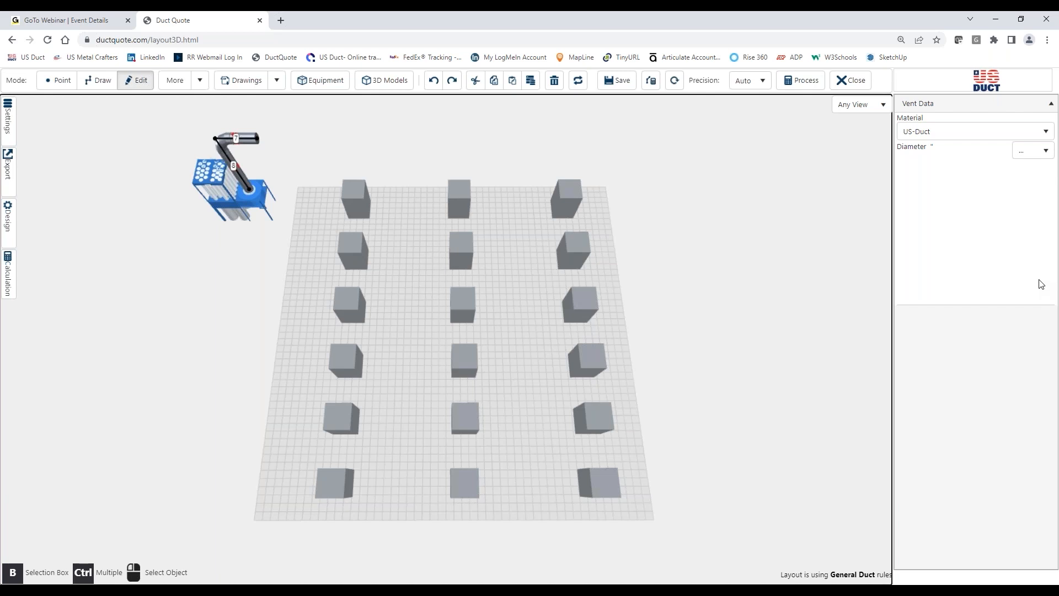
# Step: Adopt the 16-inch diameter of the collector's existing duct and extend its open end straight by about 6'10"
pyautogui.click(99, 83)
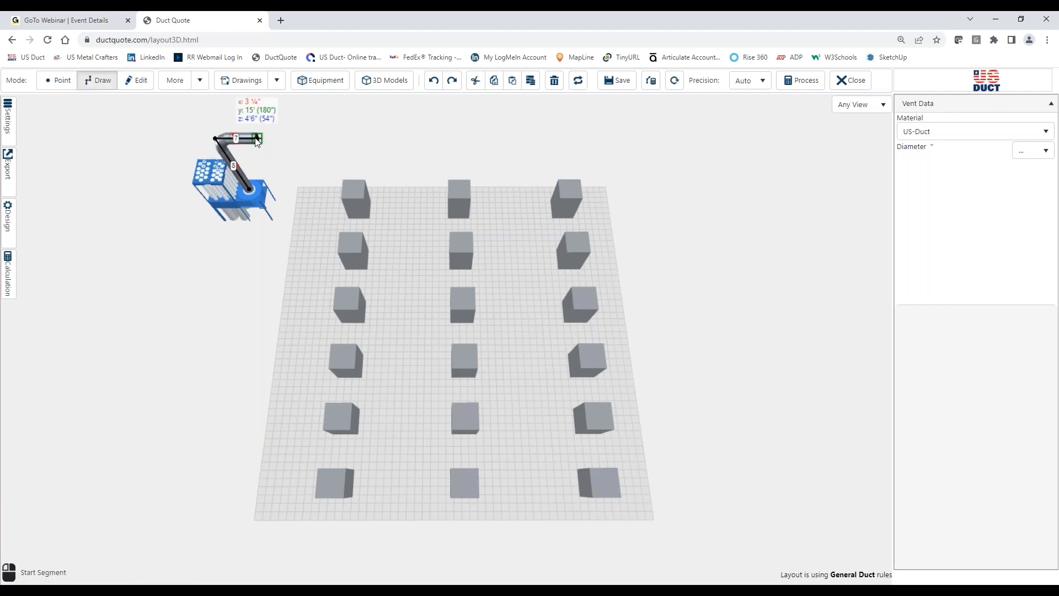
pyautogui.click(135, 81)
pyautogui.click(244, 142)
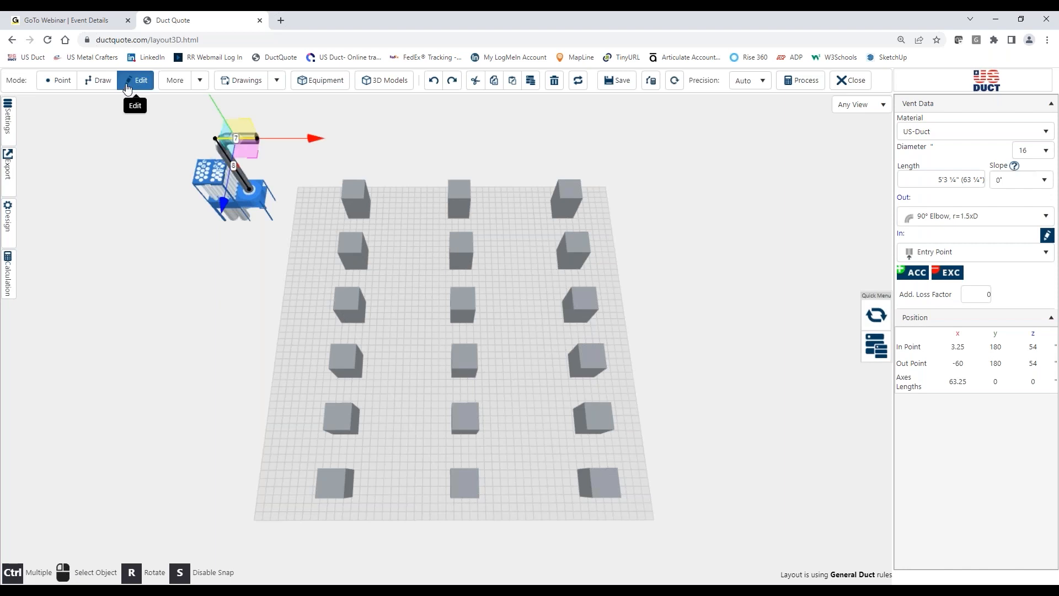
pyautogui.click(98, 81)
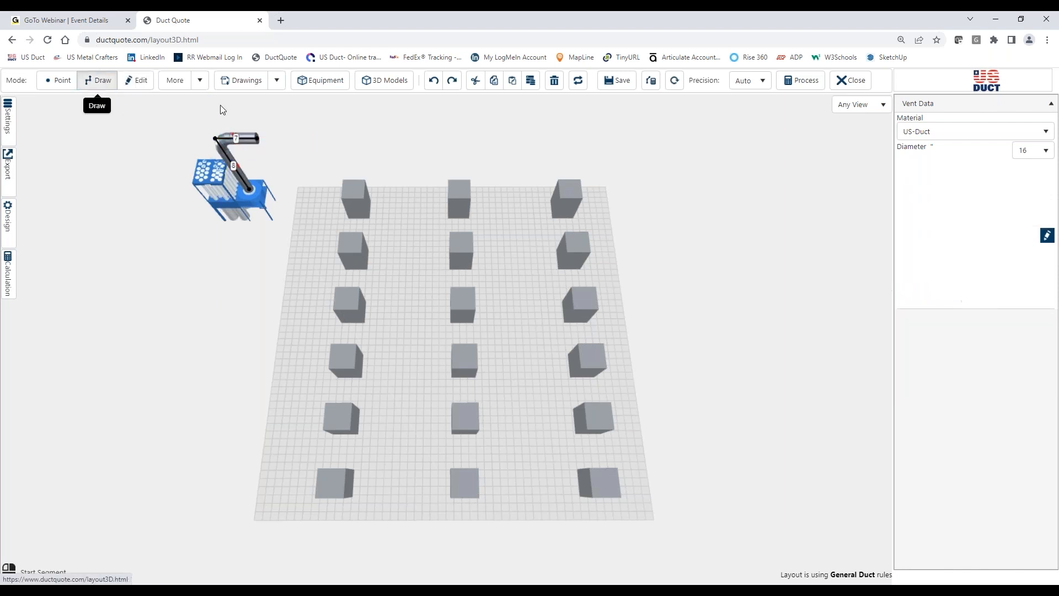
pyautogui.click(260, 140)
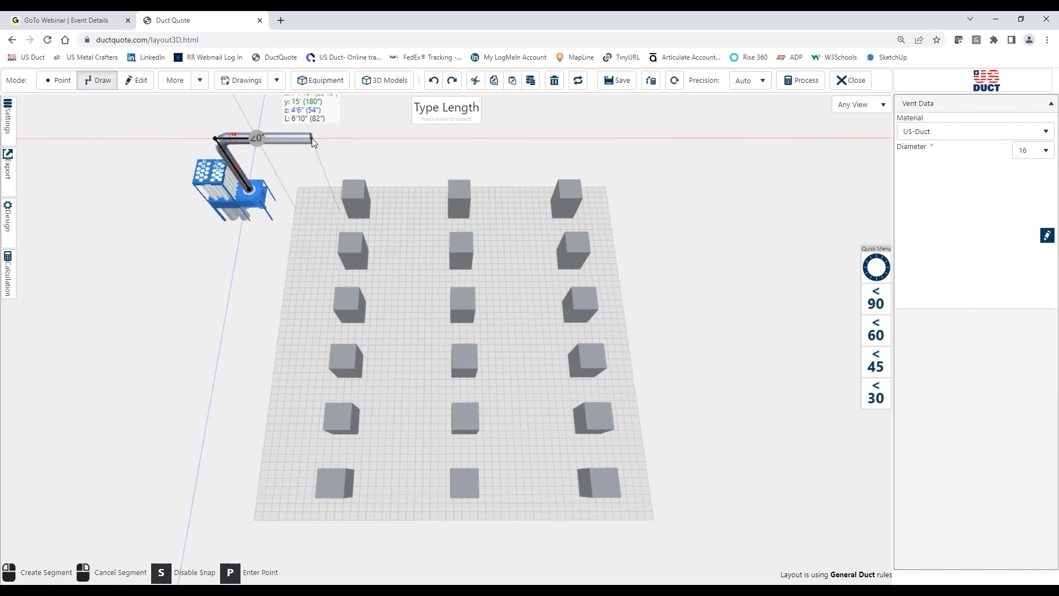
pyautogui.click(312, 139)
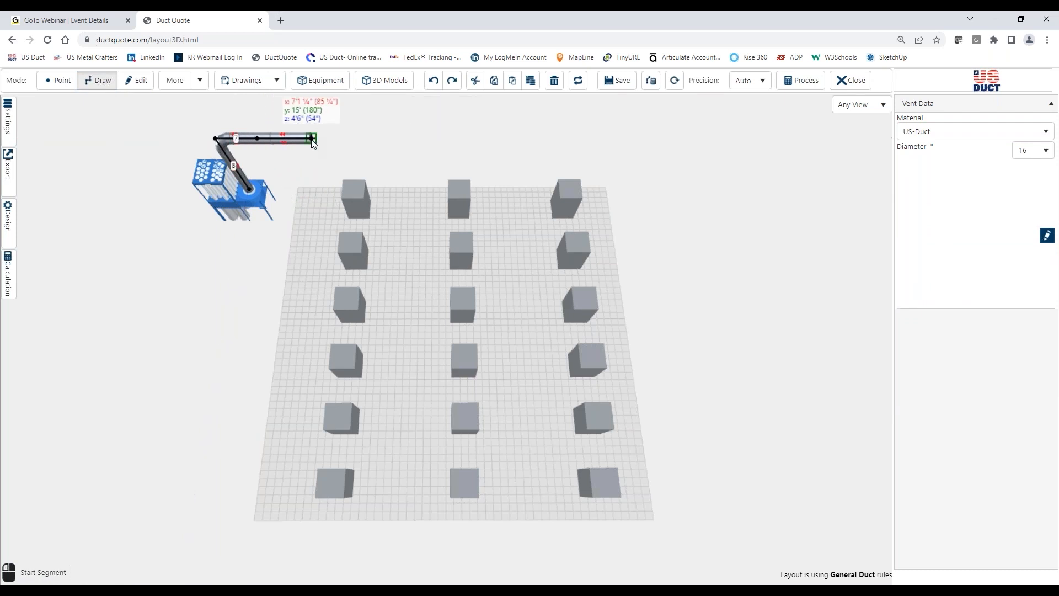
# Step: Draw parallel ducts about 41'2" long beside the first and second machine rows, connected by a header section about 16' long
pyautogui.click(312, 140)
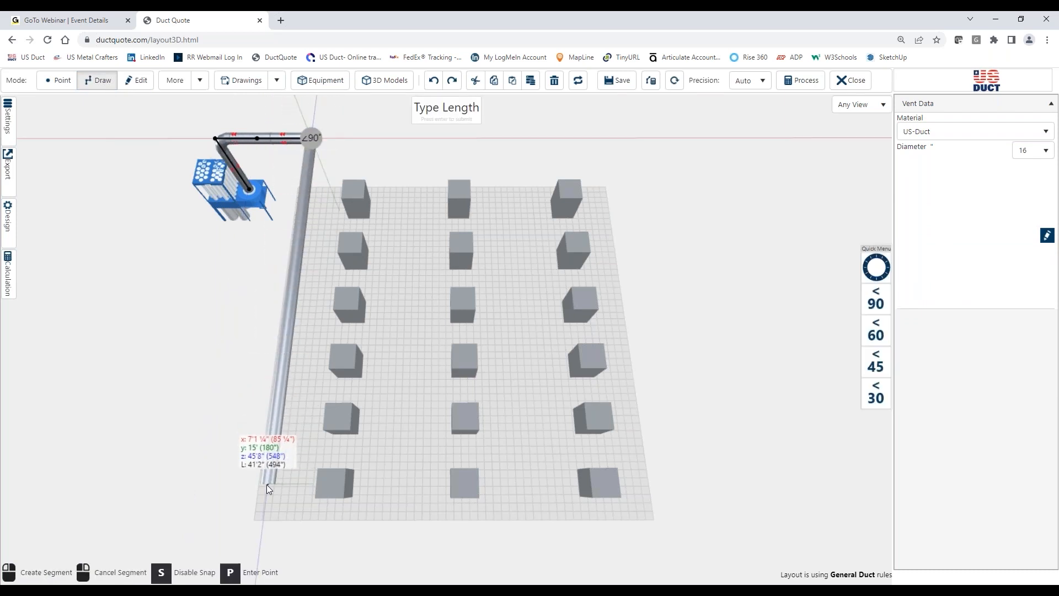
pyautogui.click(267, 484)
pyautogui.click(314, 140)
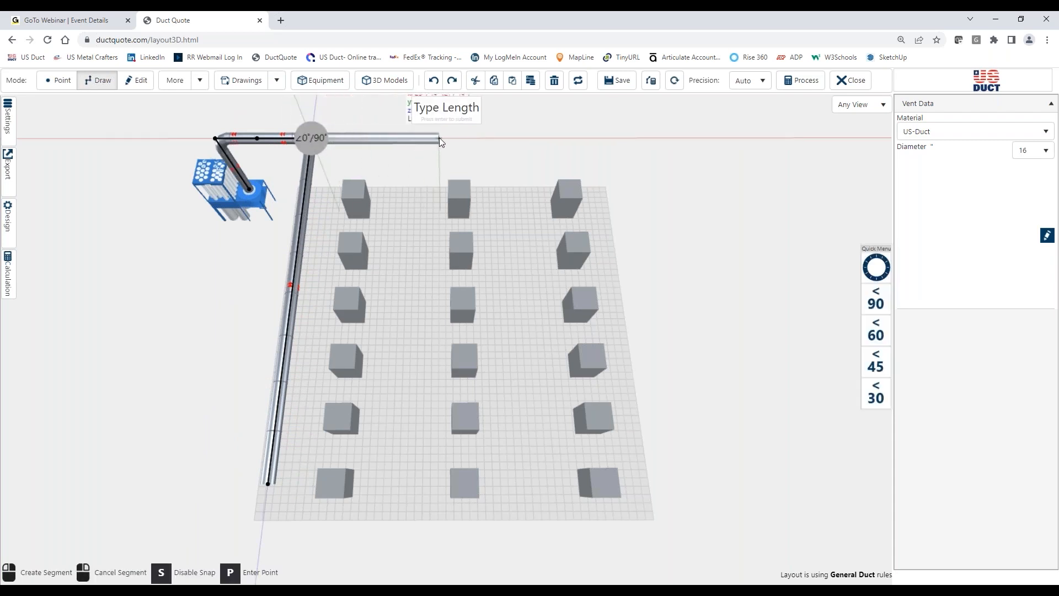
pyautogui.click(439, 137)
pyautogui.click(439, 139)
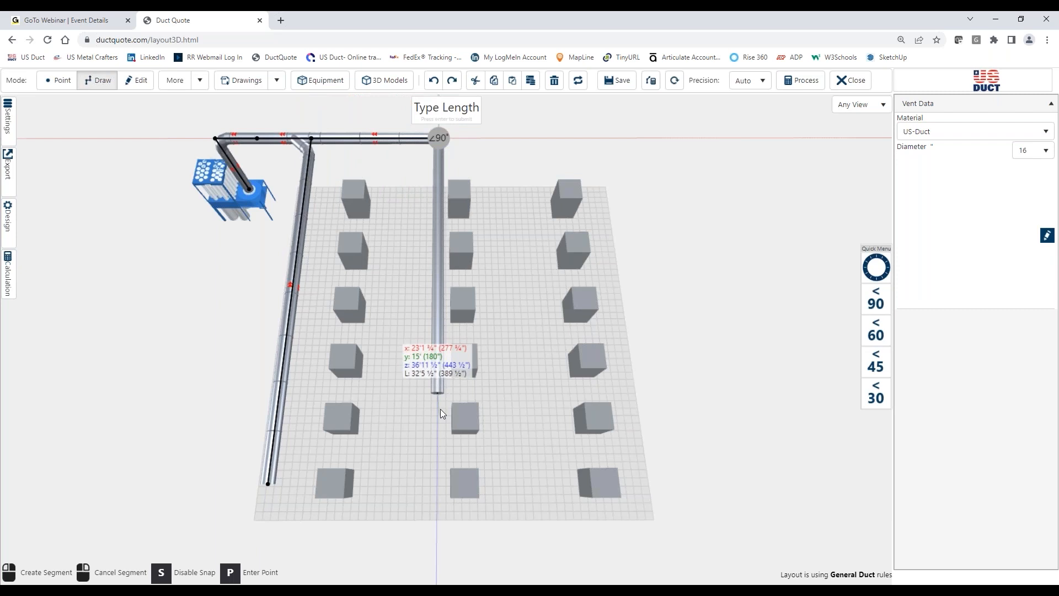
pyautogui.click(439, 487)
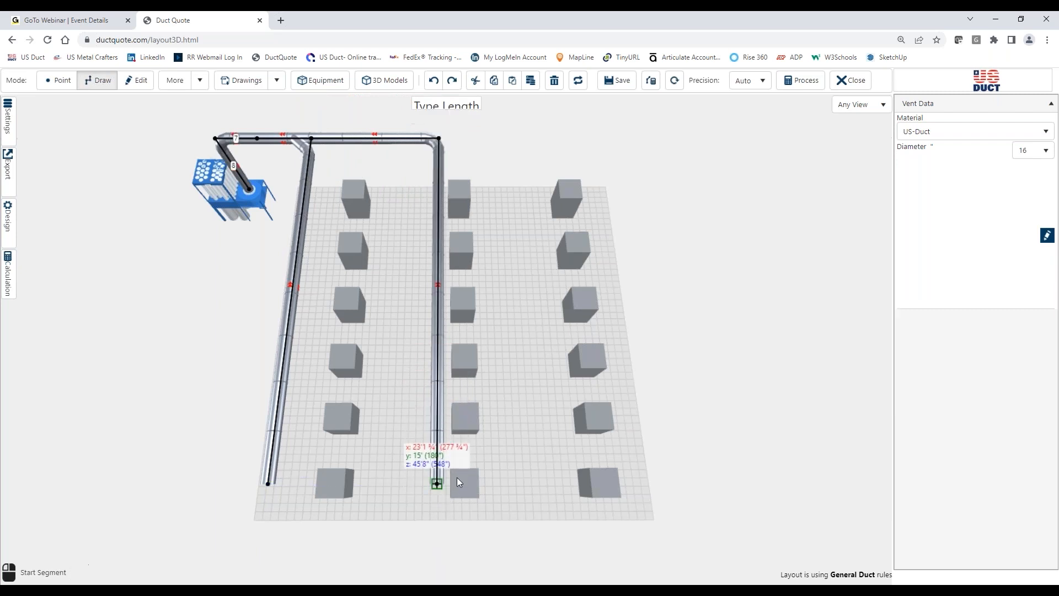
# Step: Extend the header about 16' to the third machine row and run a parallel branch duct along that row
pyautogui.click(443, 141)
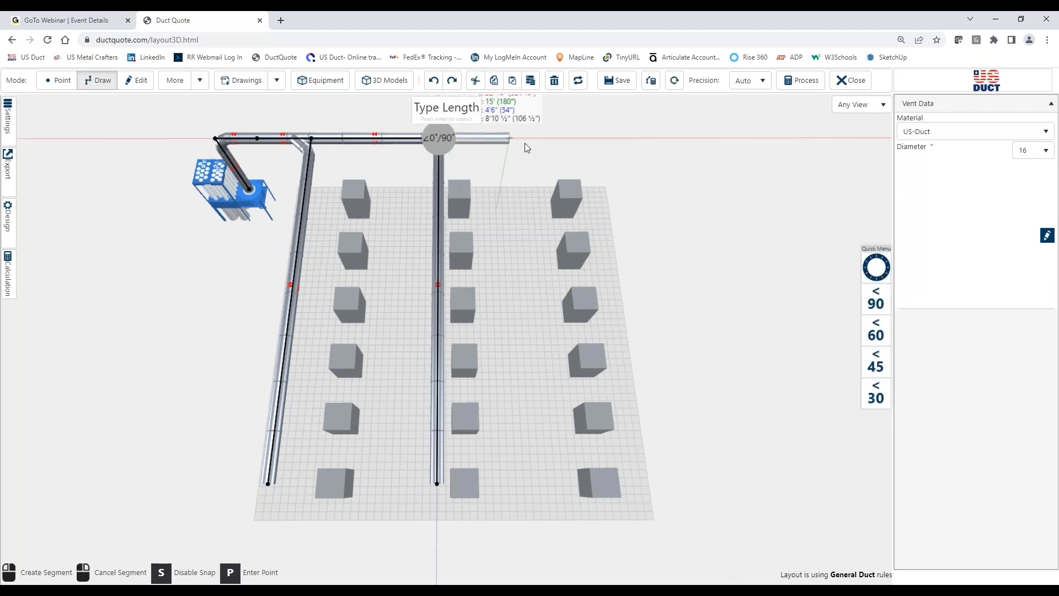
pyautogui.click(565, 143)
pyautogui.click(565, 139)
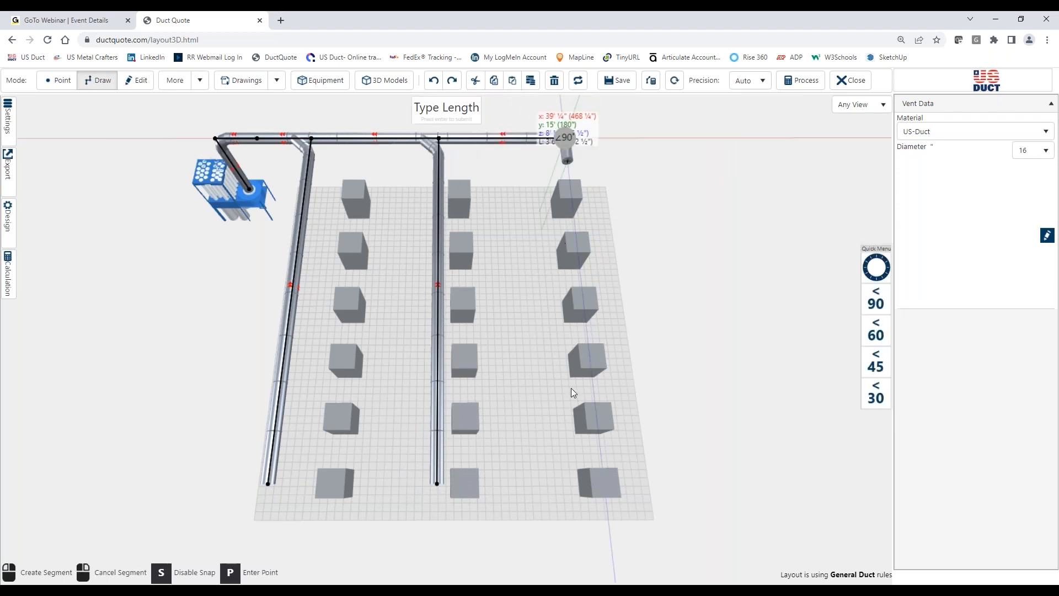
pyautogui.click(607, 486)
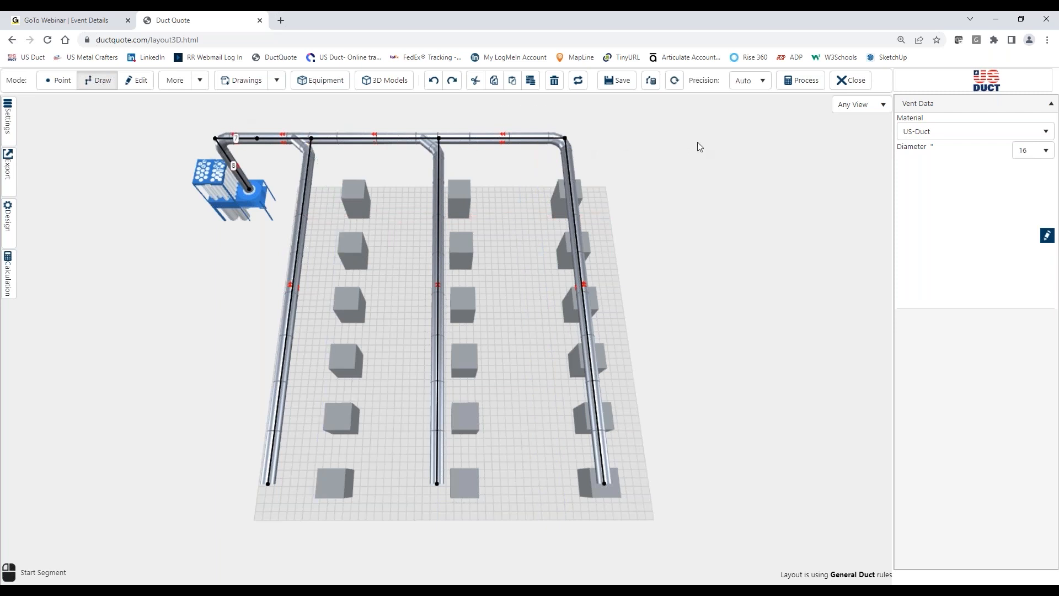
# Step: Calculate the three-branch system, review its fan volume and pressure requirement, and close the results
pyautogui.click(9, 284)
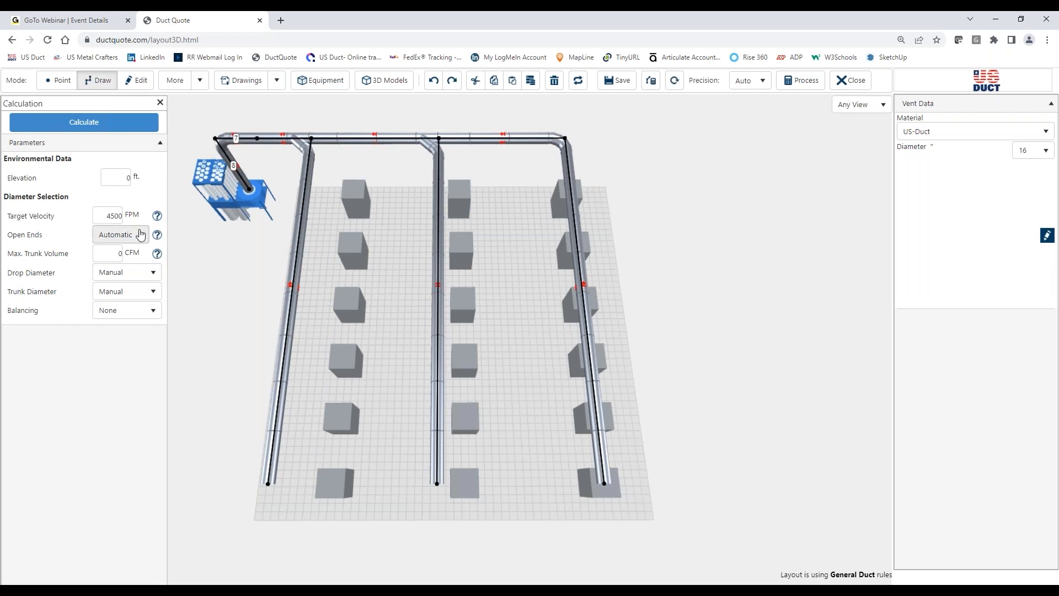
pyautogui.click(126, 127)
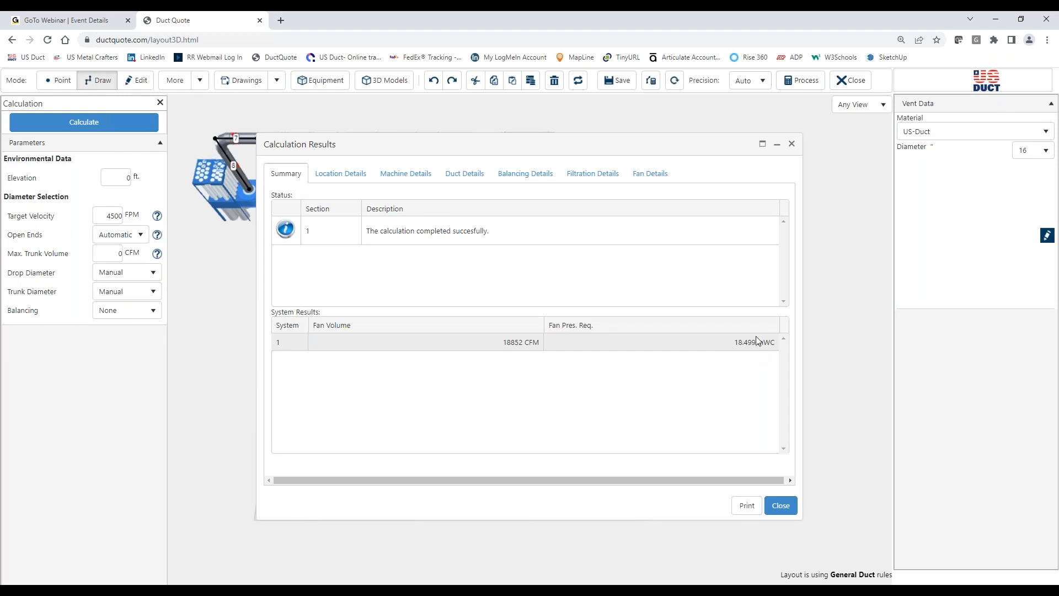
pyautogui.click(781, 506)
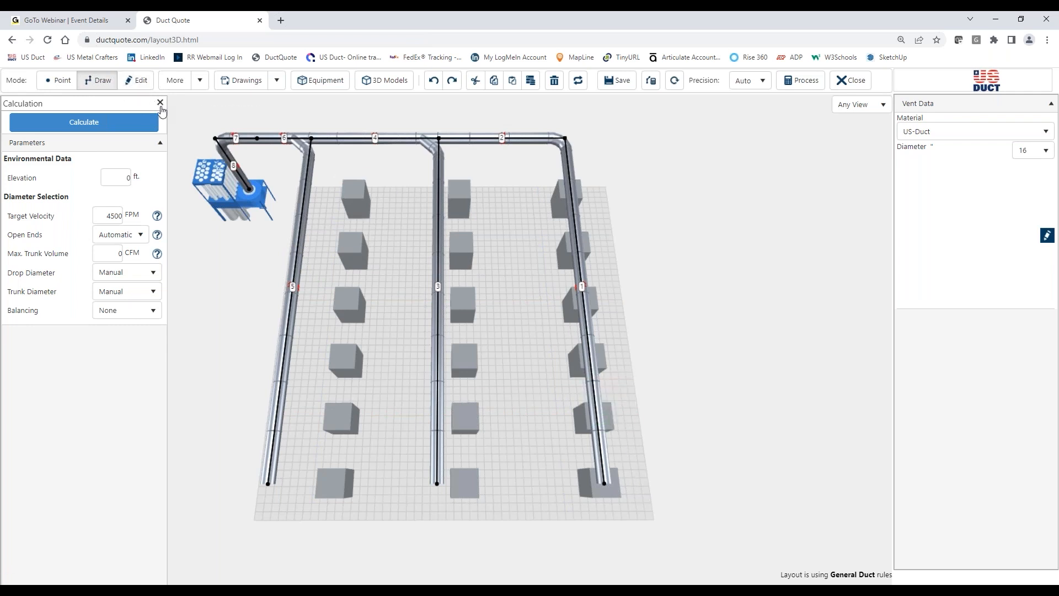
# Step: Delete the three row branches and the header sections beyond the first branch, keeping the short duct run at the collector
pyautogui.click(130, 81)
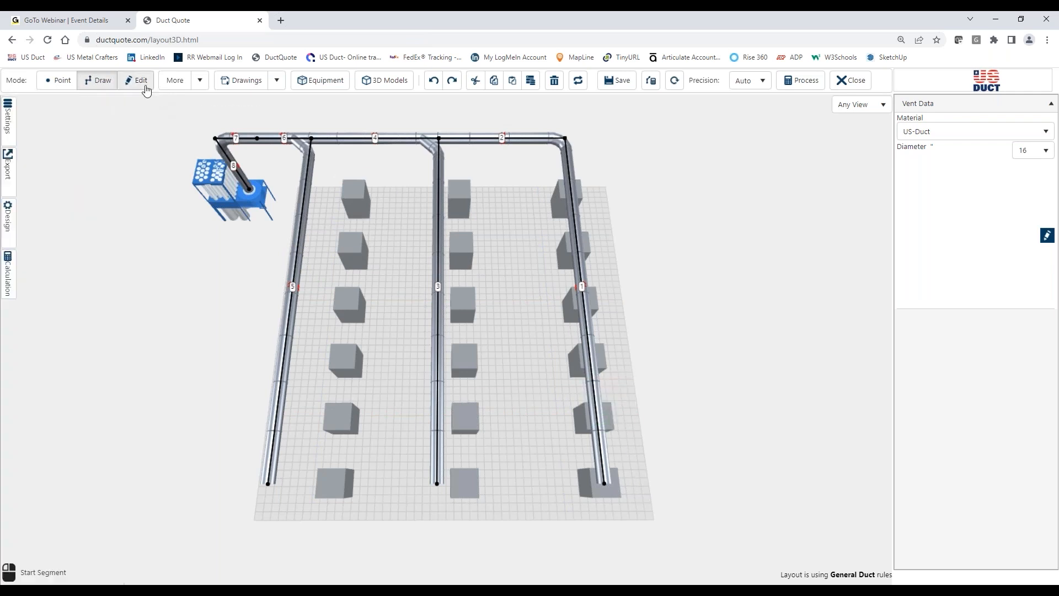
pyautogui.click(575, 219)
pyautogui.press('Delete')
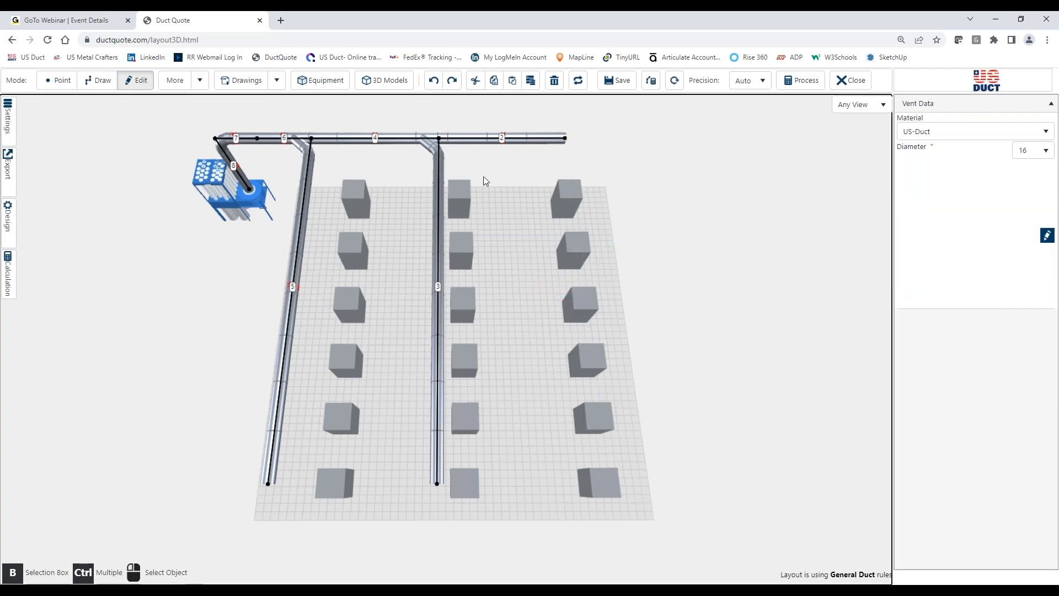
pyautogui.click(433, 210)
pyautogui.press('Delete')
pyautogui.click(402, 138)
pyautogui.press('Delete')
pyautogui.click(306, 193)
pyautogui.press('Delete')
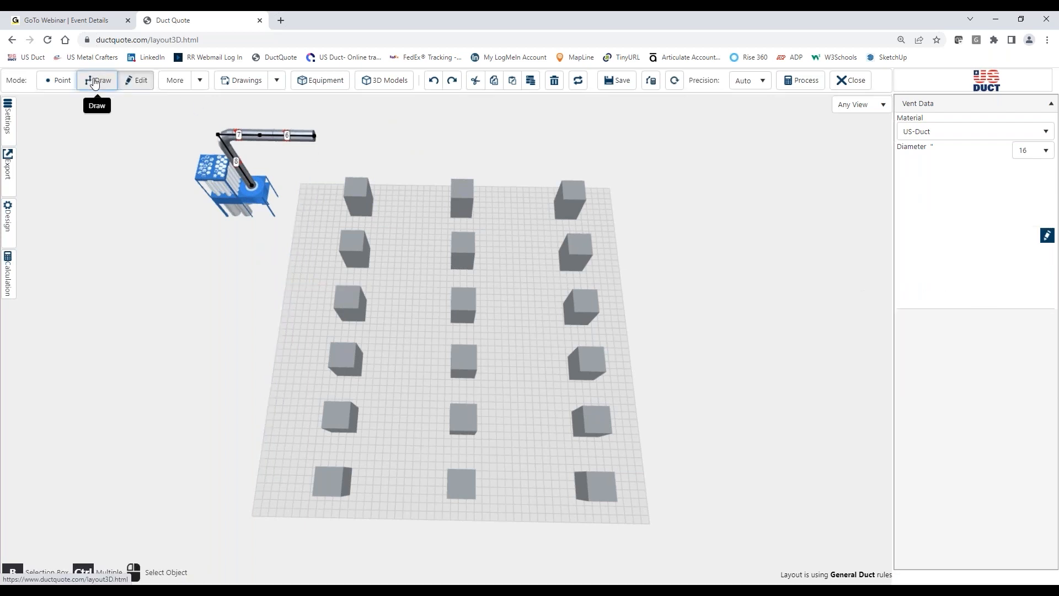
# Step: Run one continuous duct about 43'2" along the first machine row, across to the second row, and back up beside it
pyautogui.click(95, 83)
pyautogui.click(313, 135)
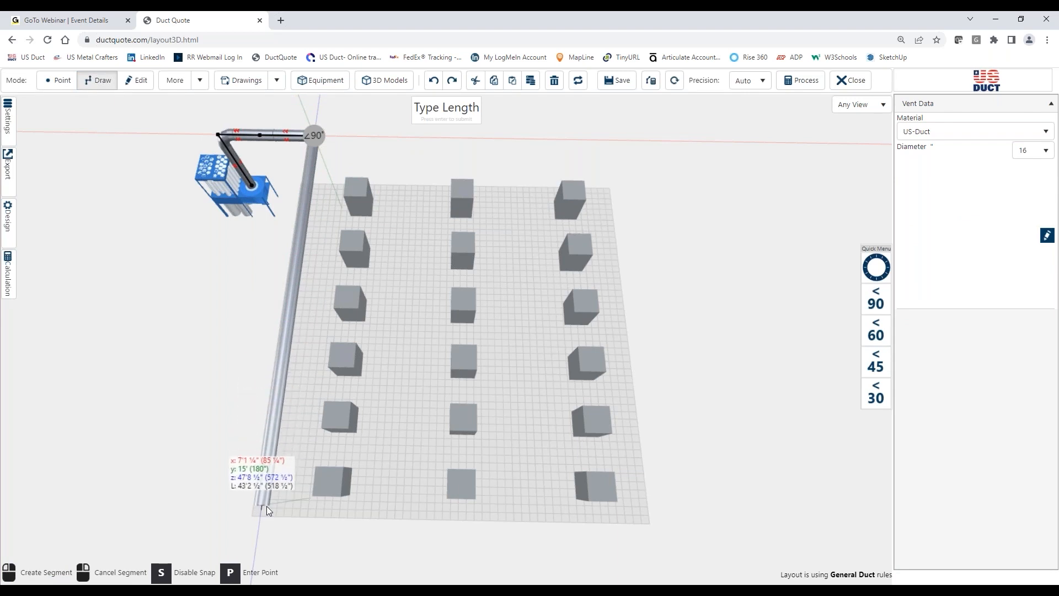
pyautogui.click(267, 505)
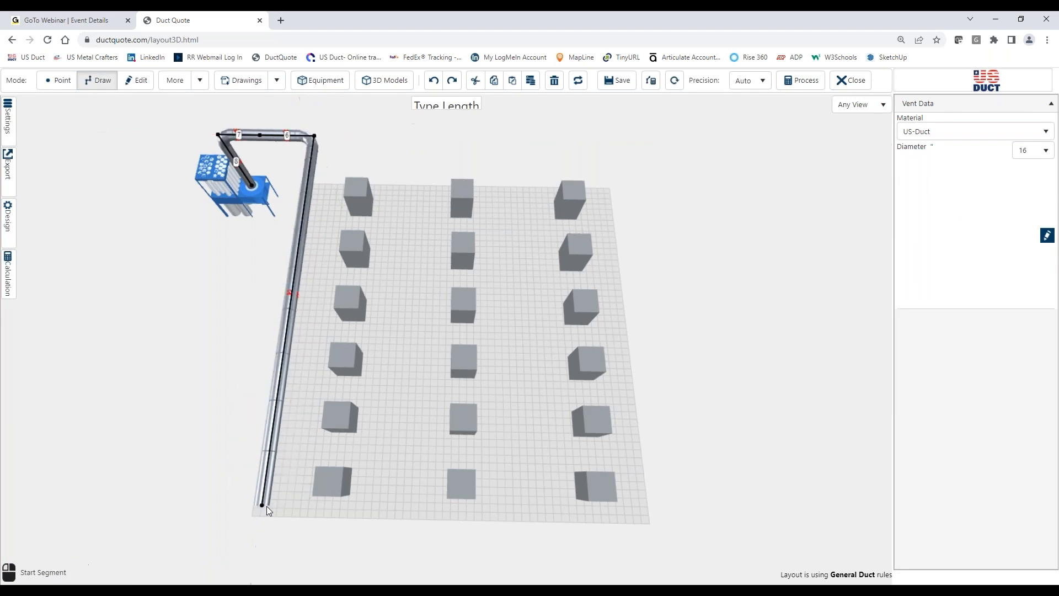
pyautogui.click(439, 501)
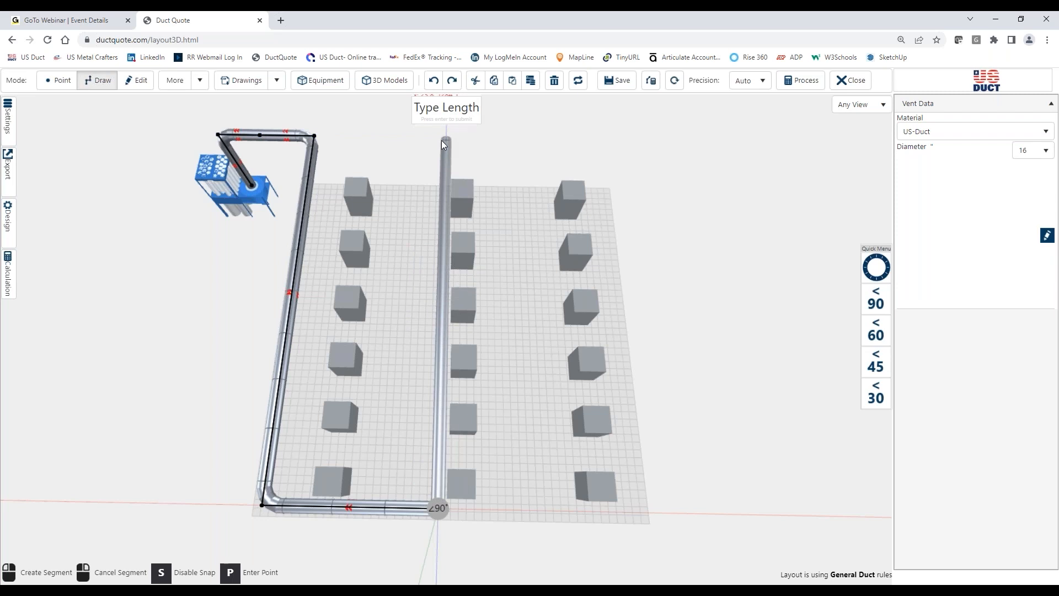
pyautogui.click(442, 139)
pyautogui.rightClick(442, 139)
# Step: Continue the winding duct across to the third machine row and along the full length of that row
pyautogui.click(446, 140)
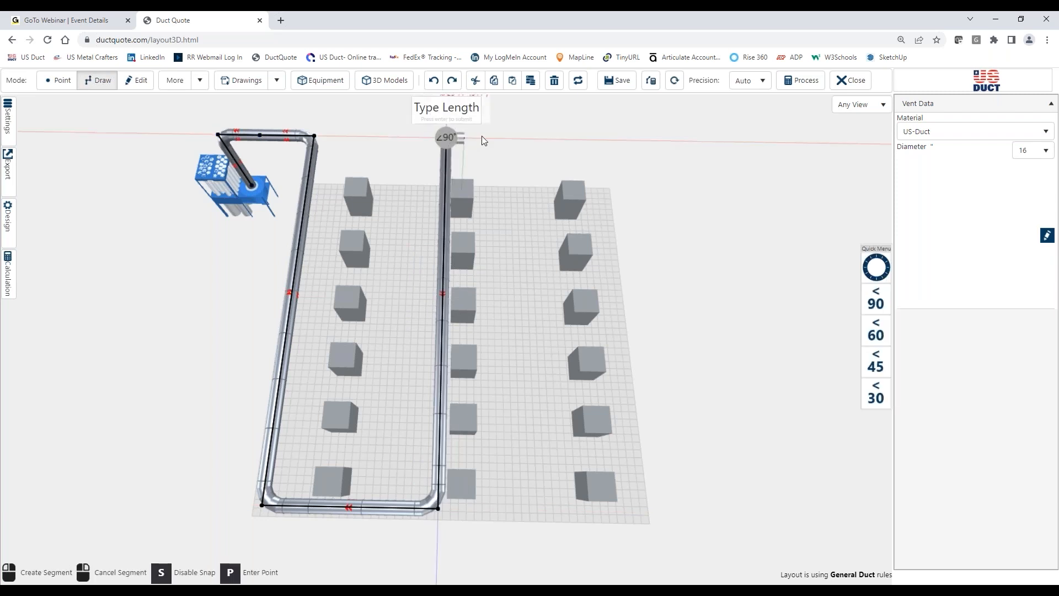
pyautogui.click(573, 142)
pyautogui.rightClick(572, 142)
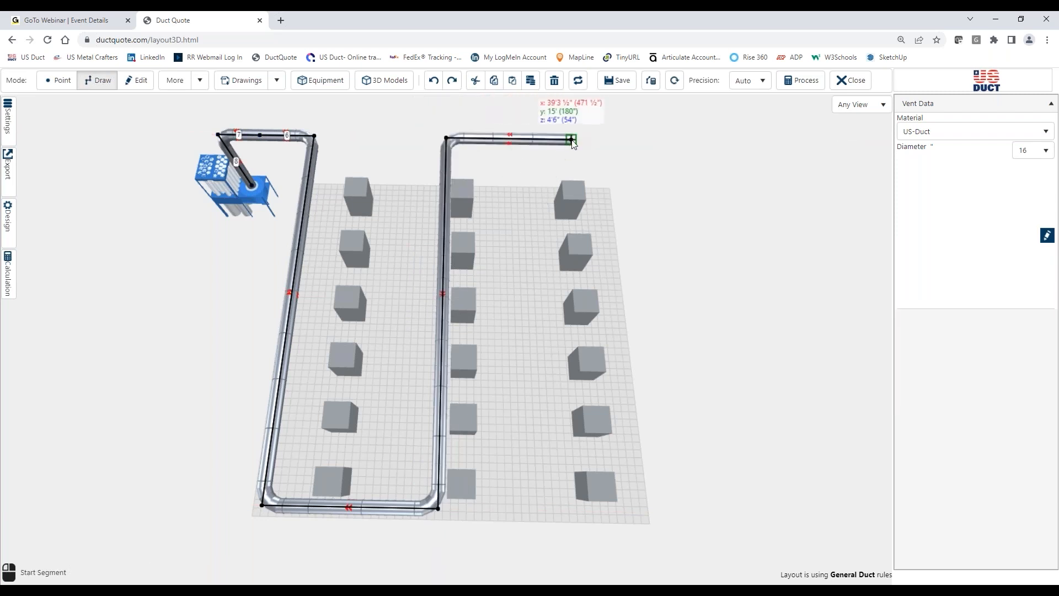
pyautogui.click(572, 142)
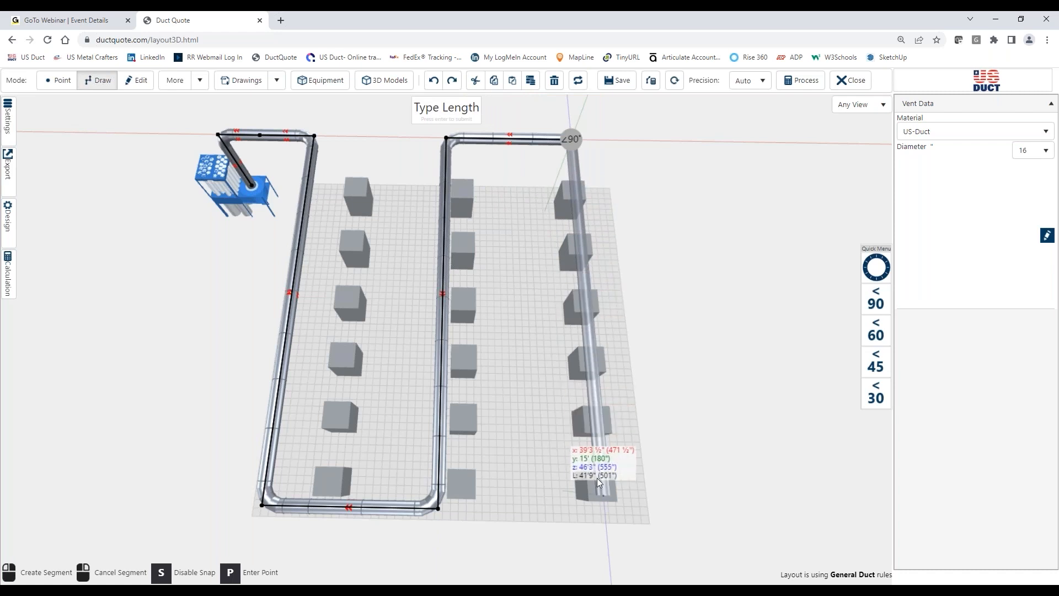
pyautogui.click(617, 514)
pyautogui.rightClick(618, 515)
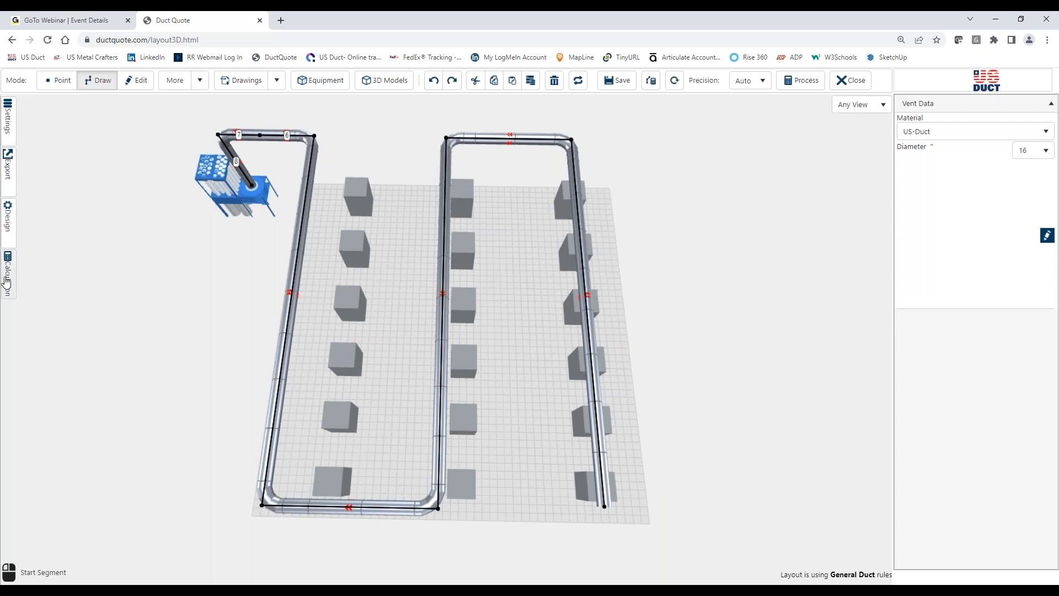
# Step: Calculate the winding duct system, review its fan volume and pressure requirement, and close the results and calculation settings
pyautogui.click(7, 276)
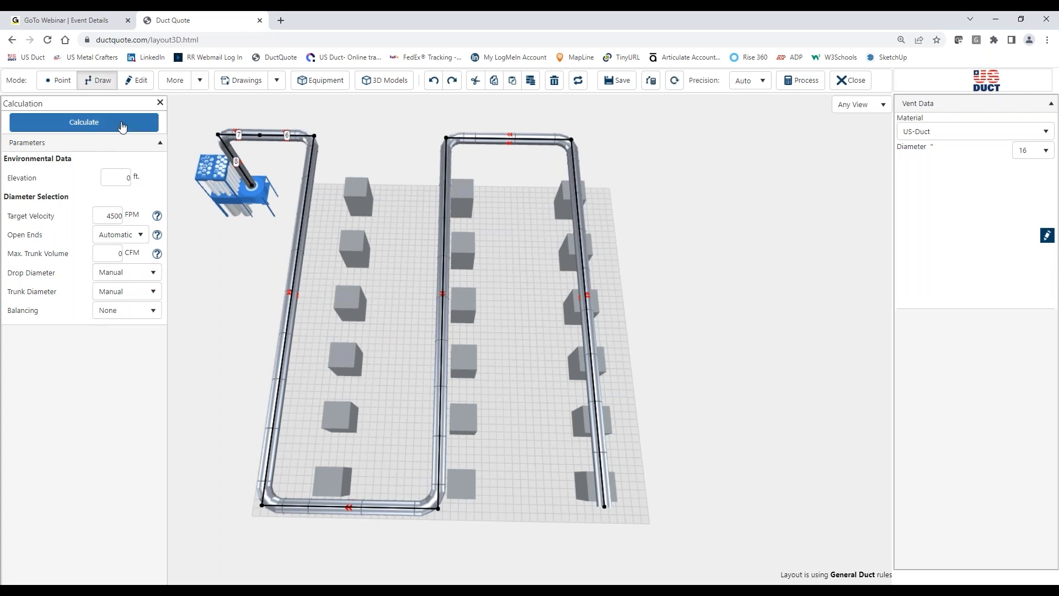
pyautogui.click(122, 122)
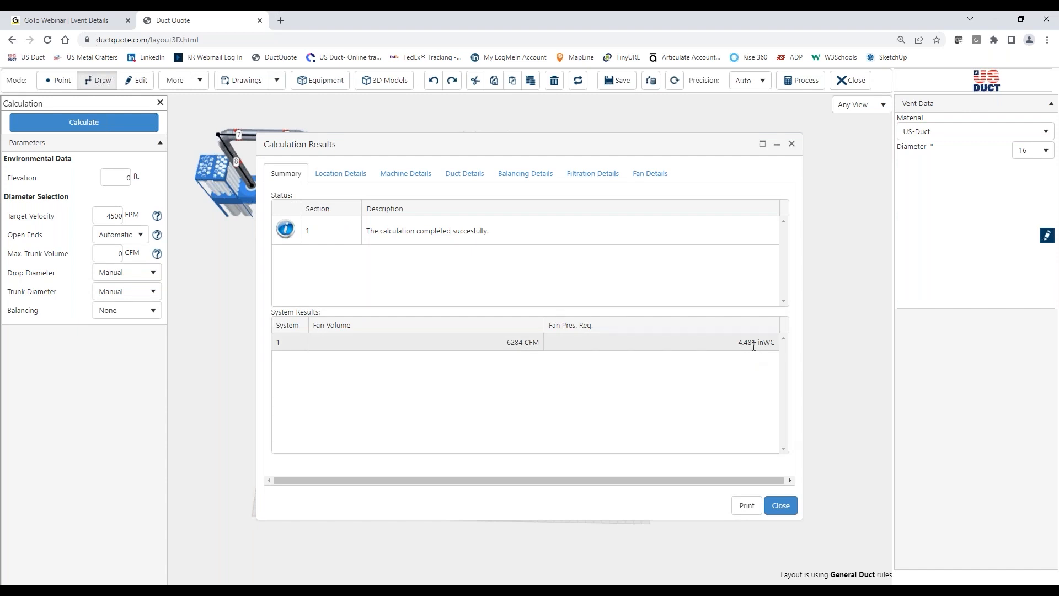
pyautogui.click(781, 506)
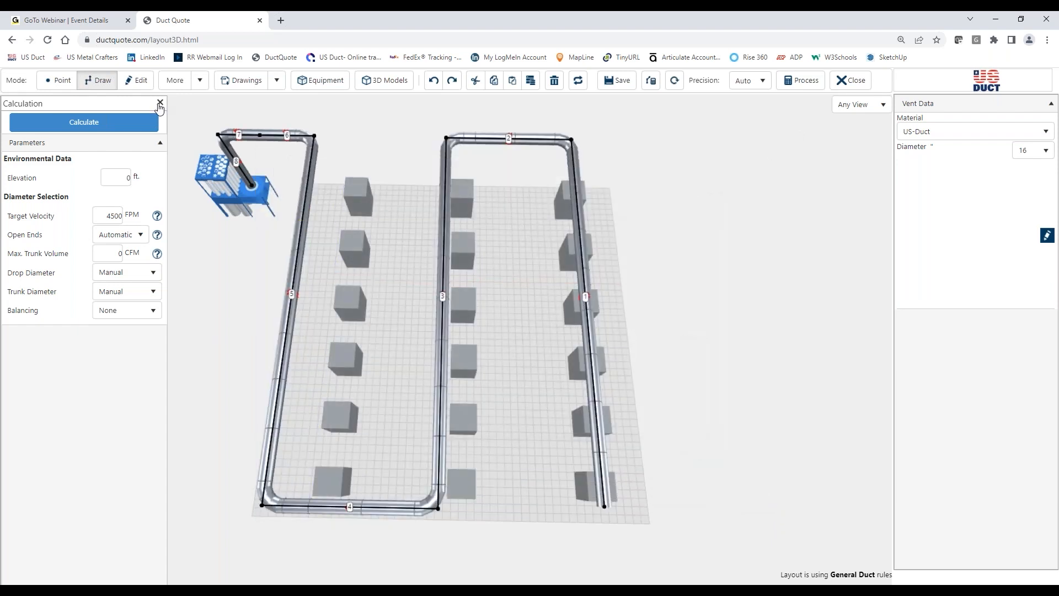
pyautogui.click(160, 103)
# Step: Draw a perpendicular branch about 6' long outward from the duct section connecting the second and third machine rows
pyautogui.moveTo(486, 443); pyautogui.dragTo(490, 462, button='middle')
pyautogui.moveTo(513, 362); pyautogui.dragTo(479, 449, button='middle')
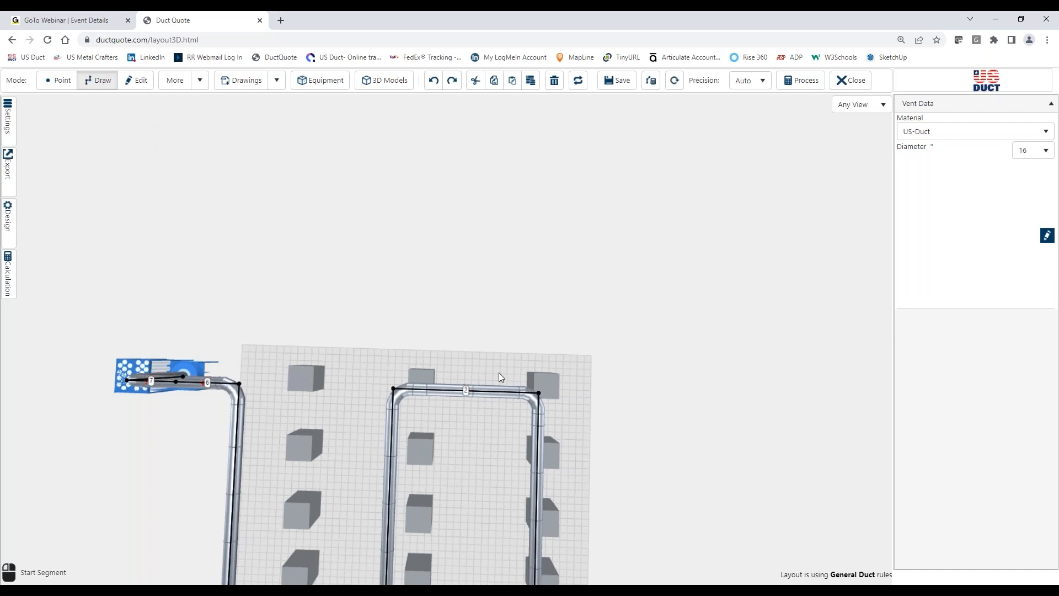
pyautogui.click(497, 390)
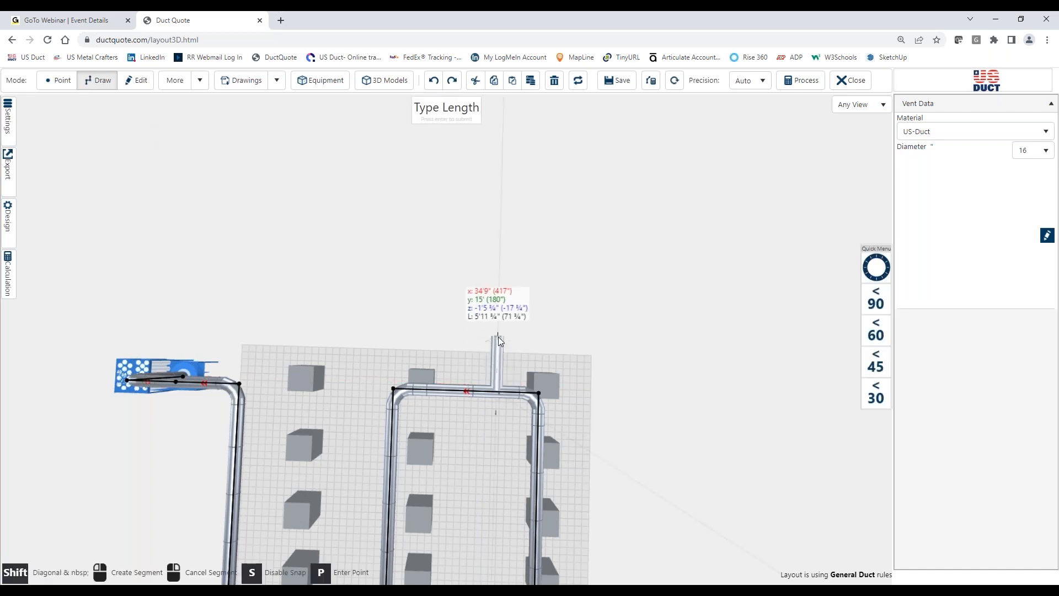
pyautogui.click(498, 336)
pyautogui.click(570, 359)
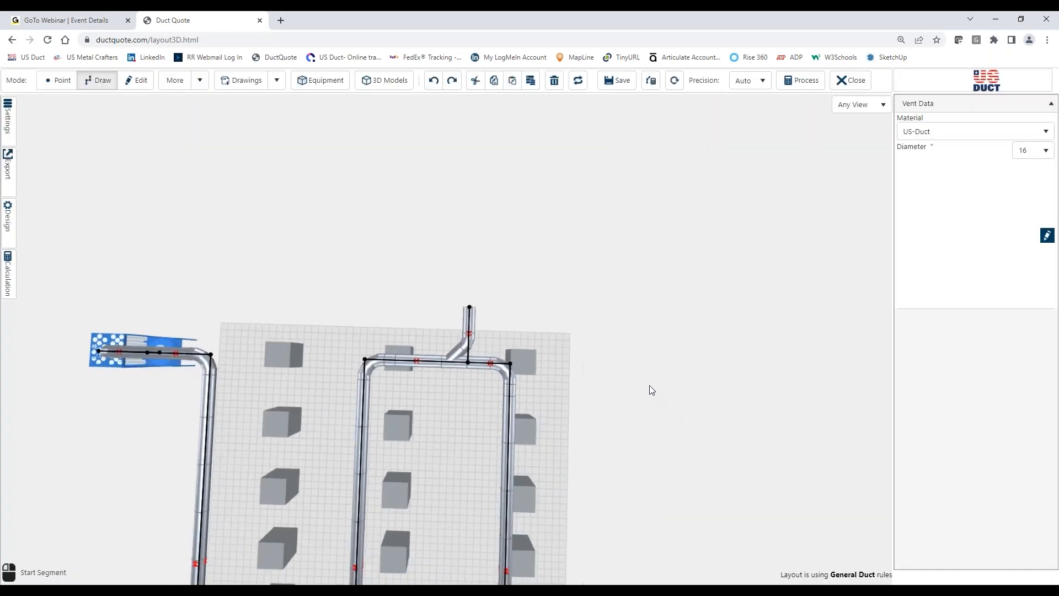
pyautogui.scroll(5, 631, 379)
pyautogui.moveTo(691, 407)
pyautogui.mouseDown()
pyautogui.moveTo(690, 356)
pyautogui.moveTo(694, 418)
pyautogui.mouseUp()
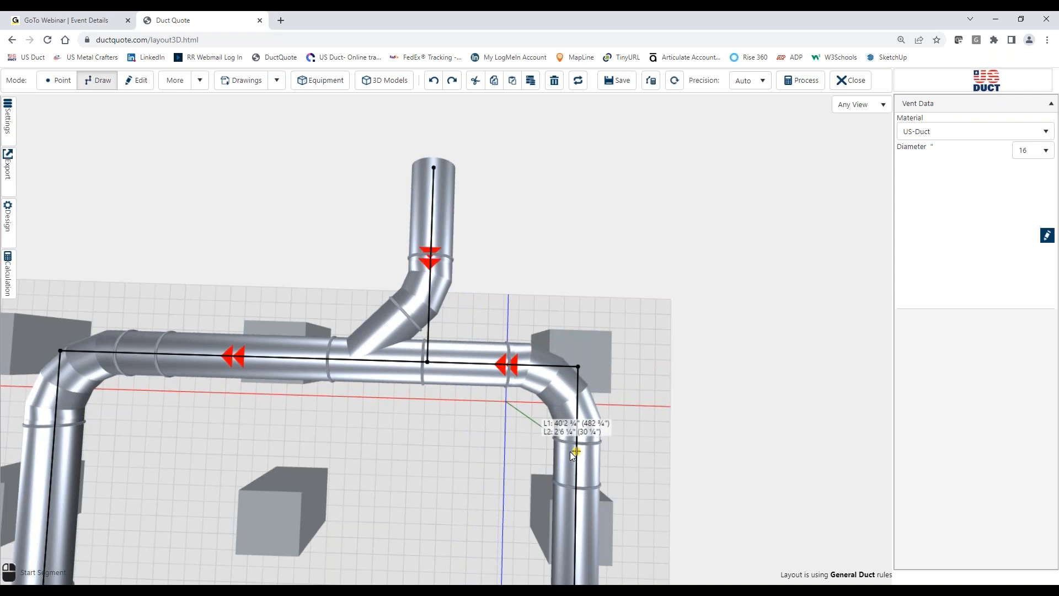
# Step: Set the corner elbow on the inlet side of the duct section between the branch and the third row to 90° Elbow, r=1xD
pyautogui.moveTo(650, 450); pyautogui.dragTo(629, 422, button='right')
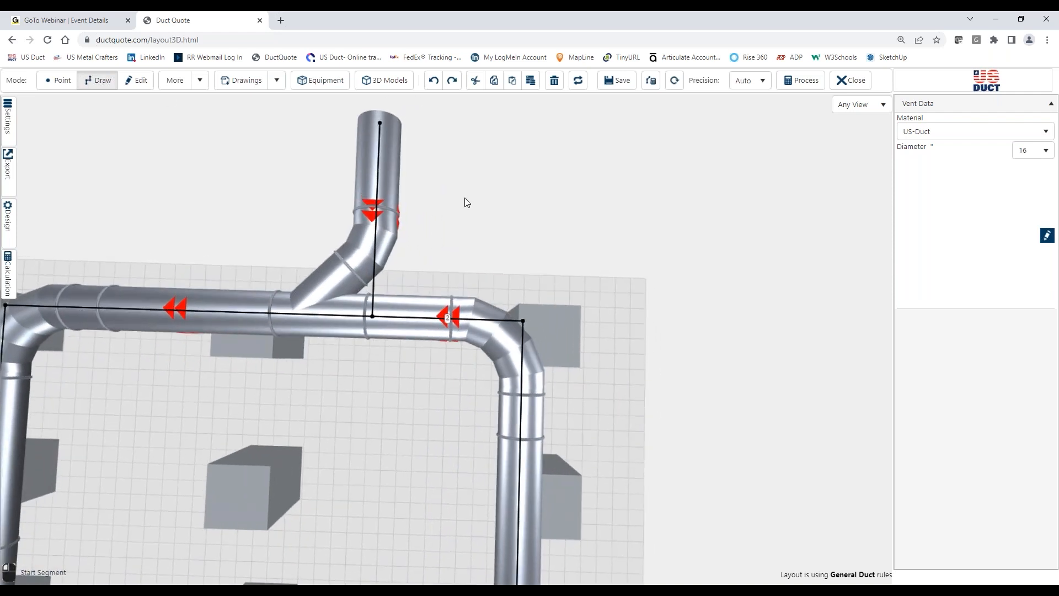
pyautogui.click(135, 80)
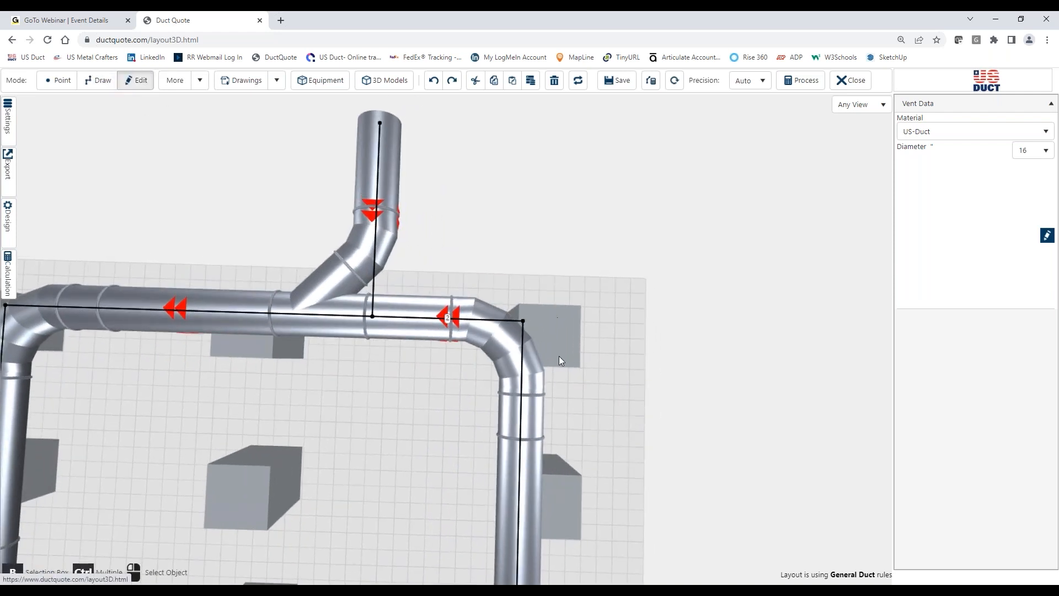
pyautogui.click(473, 320)
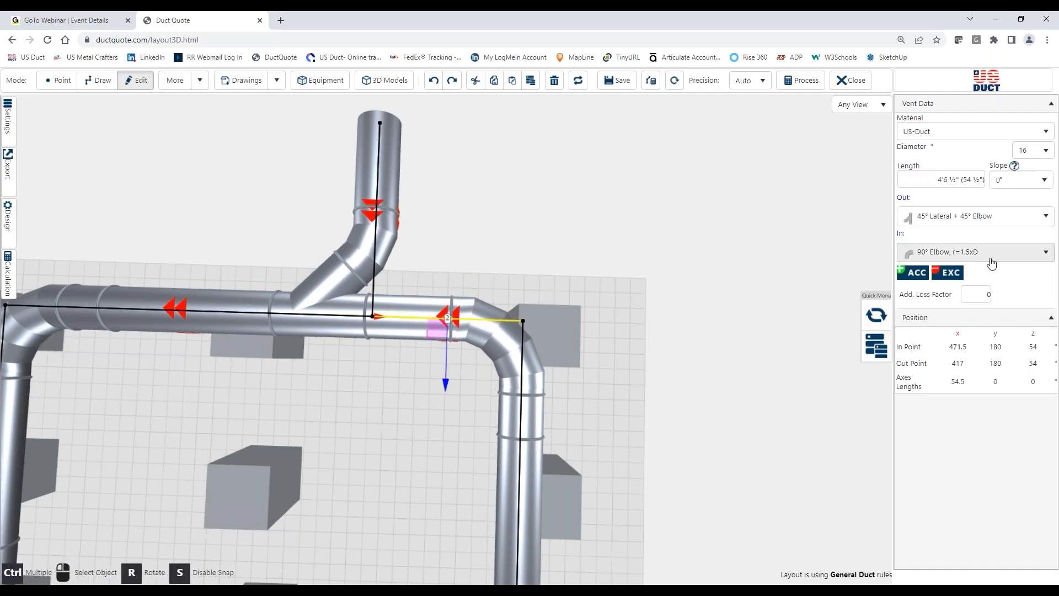
pyautogui.click(969, 253)
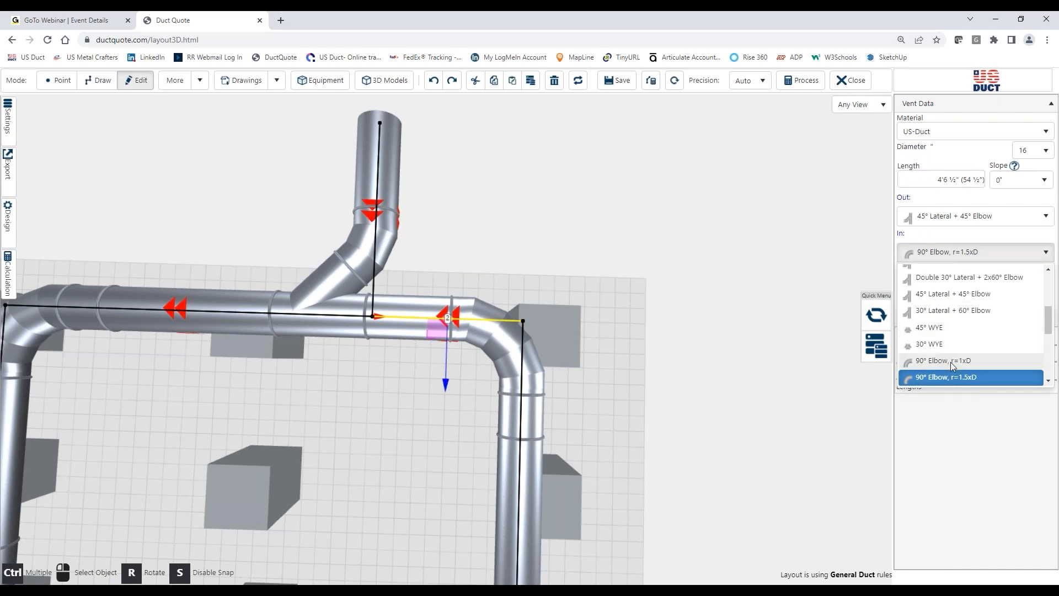
pyautogui.click(953, 361)
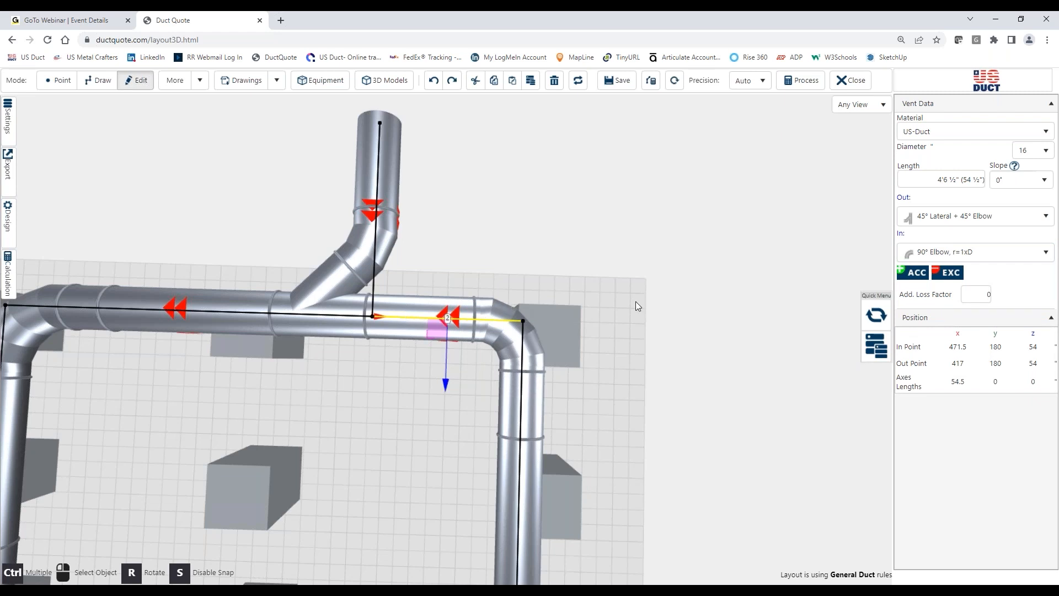
# Step: Change the same corner's inlet fitting to a 90° Elbow, r=2.5xD
pyautogui.click(960, 252)
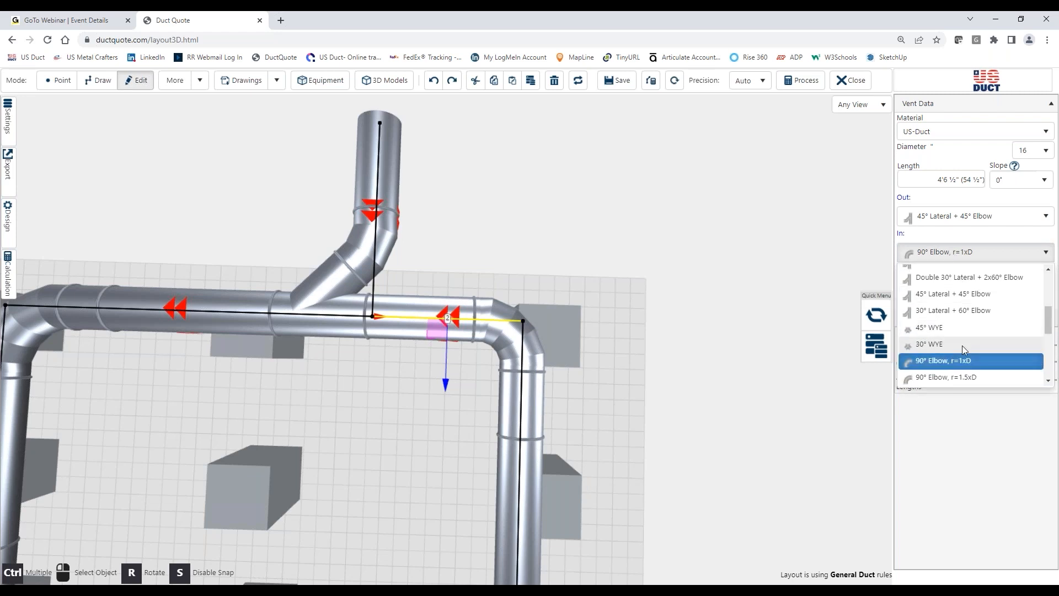
pyautogui.scroll(-2, 966, 342)
pyautogui.click(967, 303)
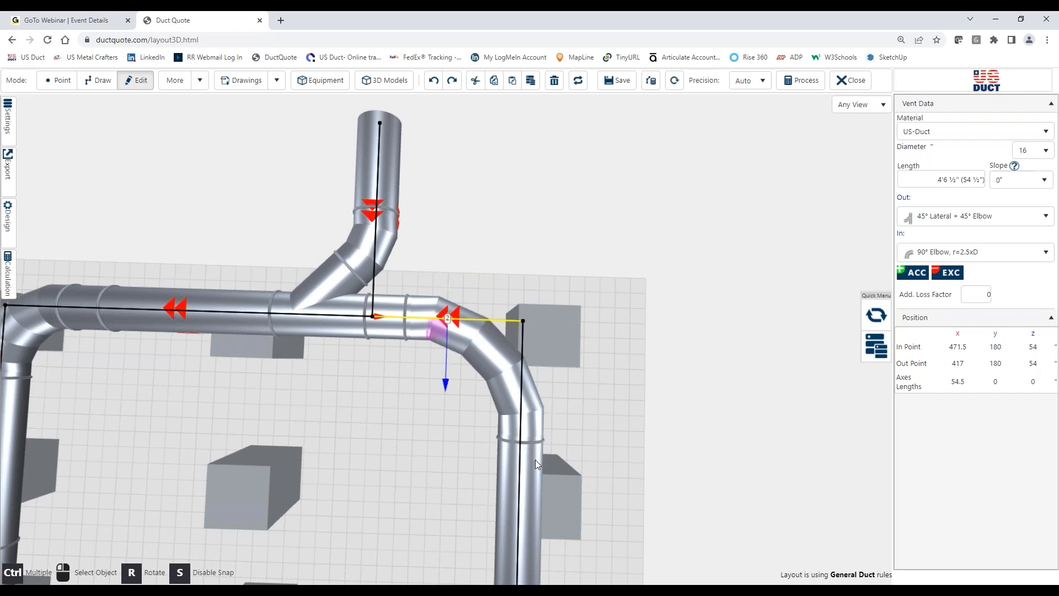
# Step: Return the corner's inlet fitting to a 90° Elbow, r=1.5xD, and deselect the duct section
pyautogui.click(970, 252)
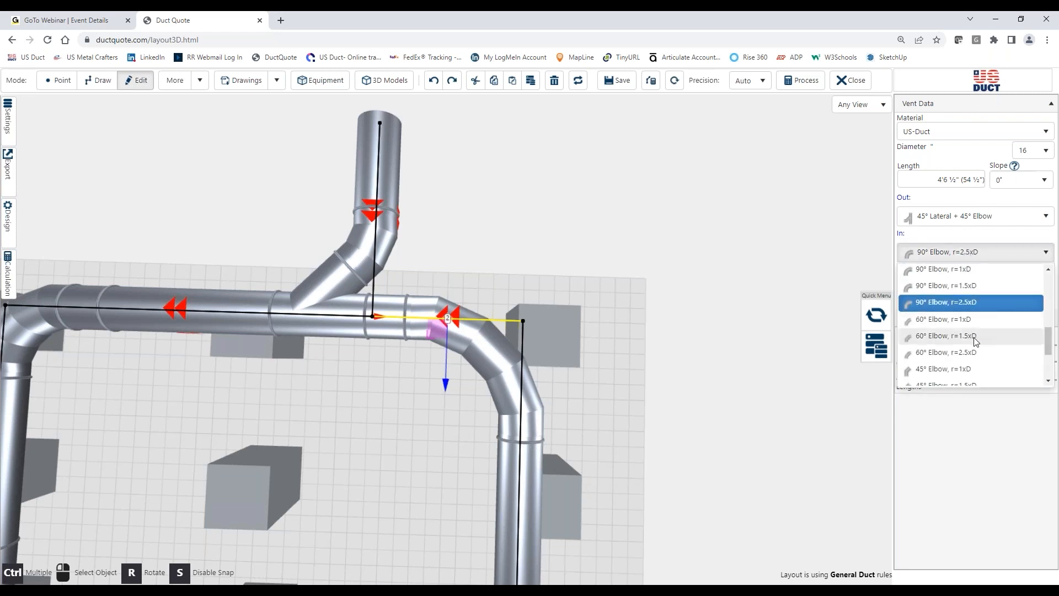
pyautogui.click(967, 302)
pyautogui.click(604, 253)
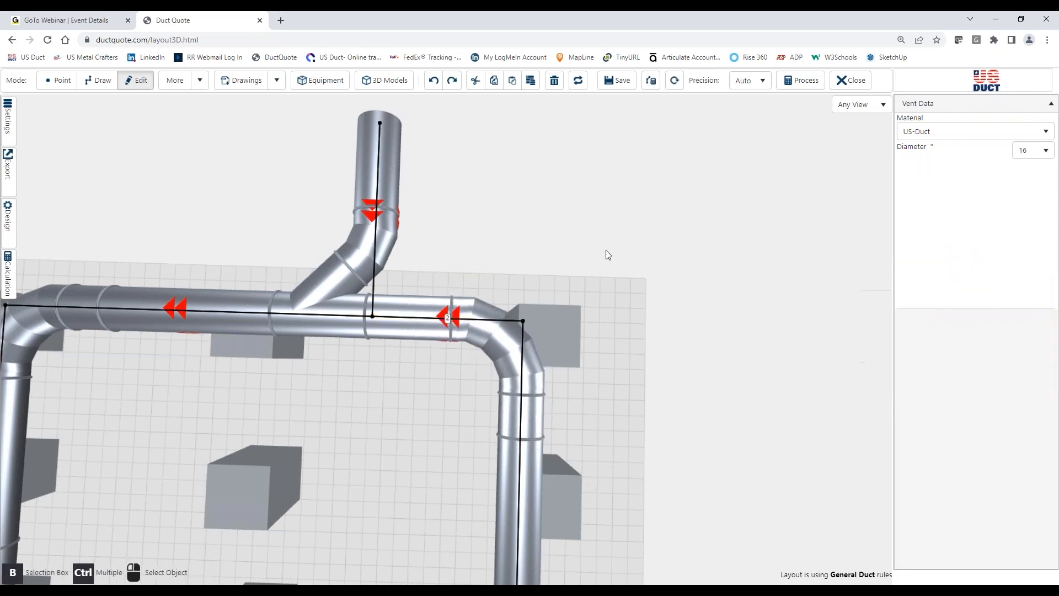
# Step: Delete the entire connected winding duct system, including its outward branch and the run to the dust collector
pyautogui.scroll(-4, 607, 252)
pyautogui.moveTo(628, 382); pyautogui.dragTo(713, 339, button='right')
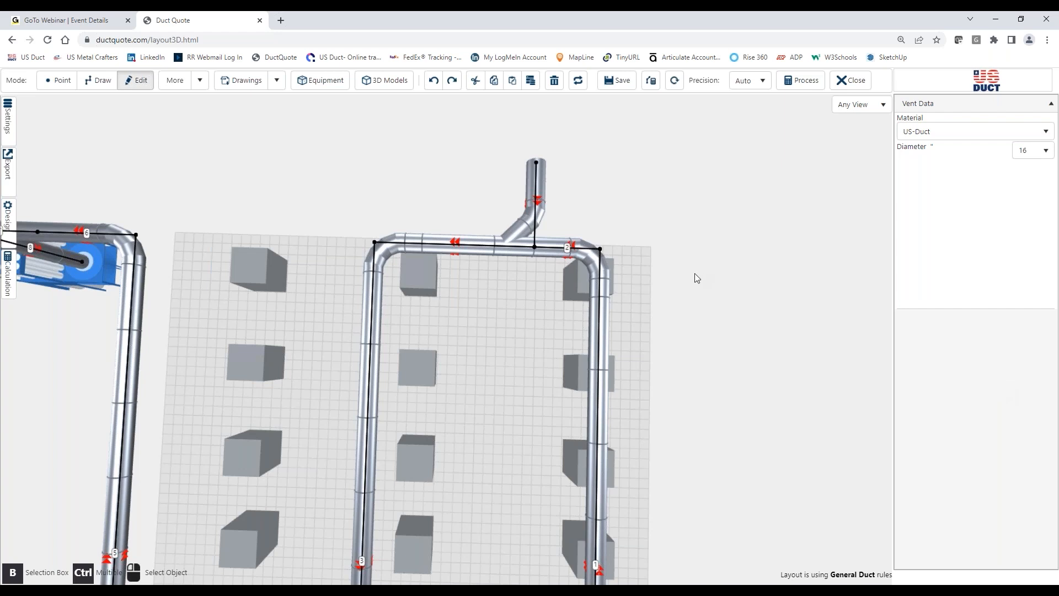
pyautogui.moveTo(667, 253); pyautogui.dragTo(612, 277, button='right')
pyautogui.scroll(-5, 642, 264)
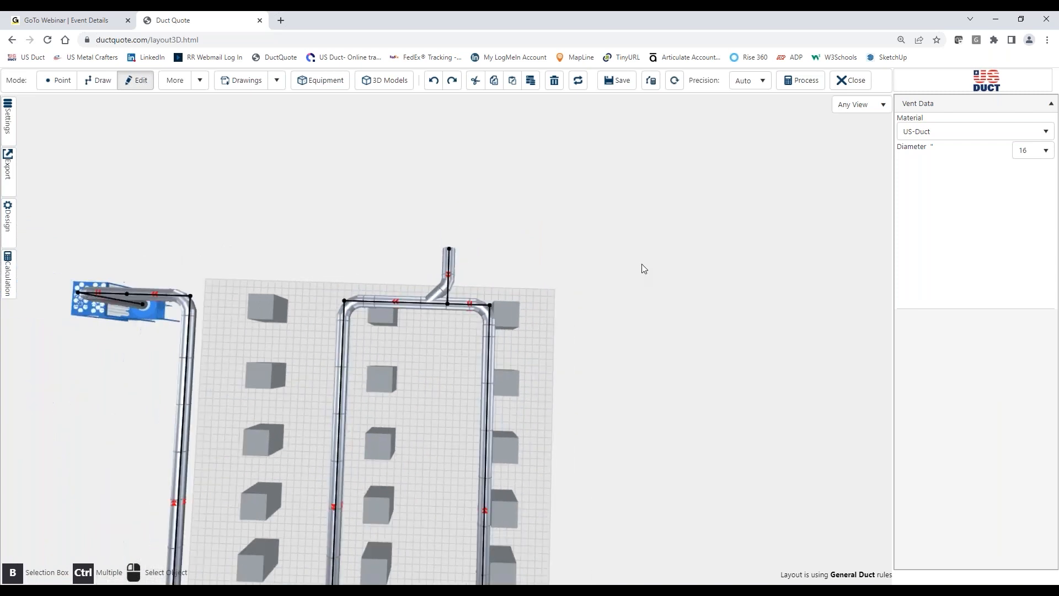
pyautogui.moveTo(637, 338); pyautogui.dragTo(707, 220, button='right')
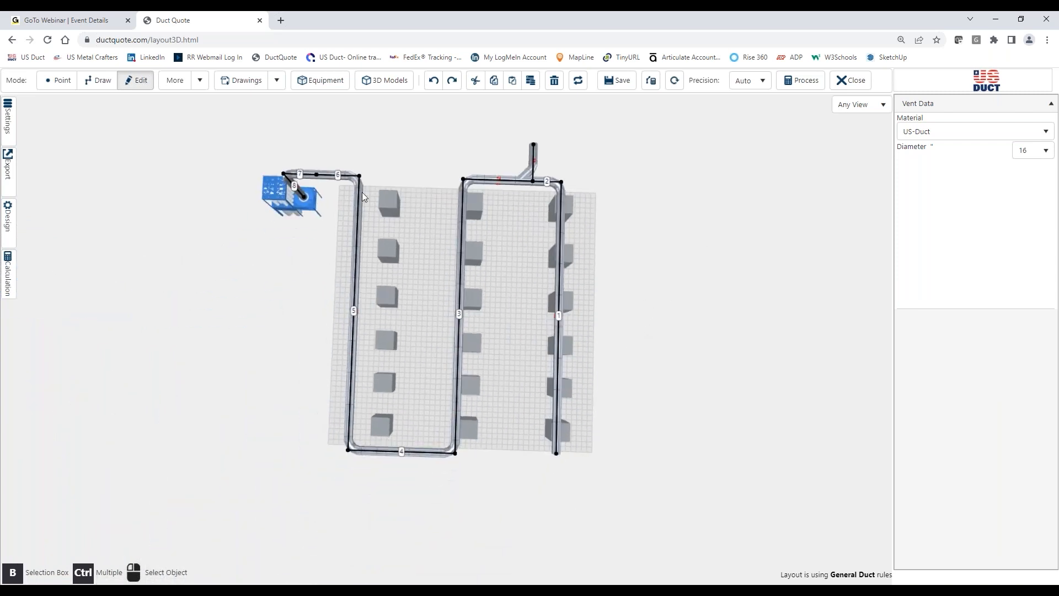
pyautogui.click(327, 177)
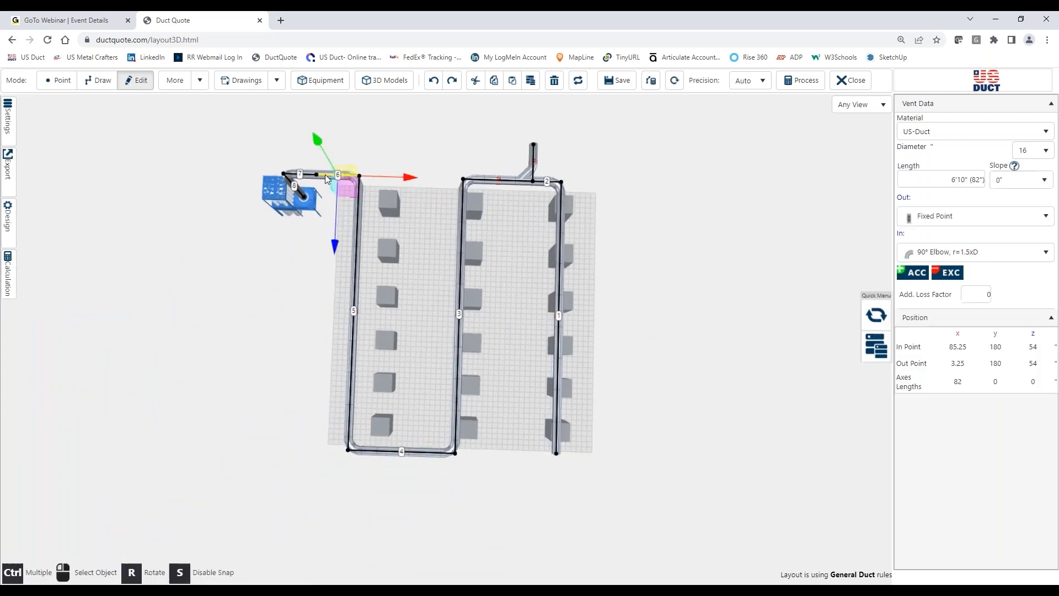
pyautogui.click(356, 253)
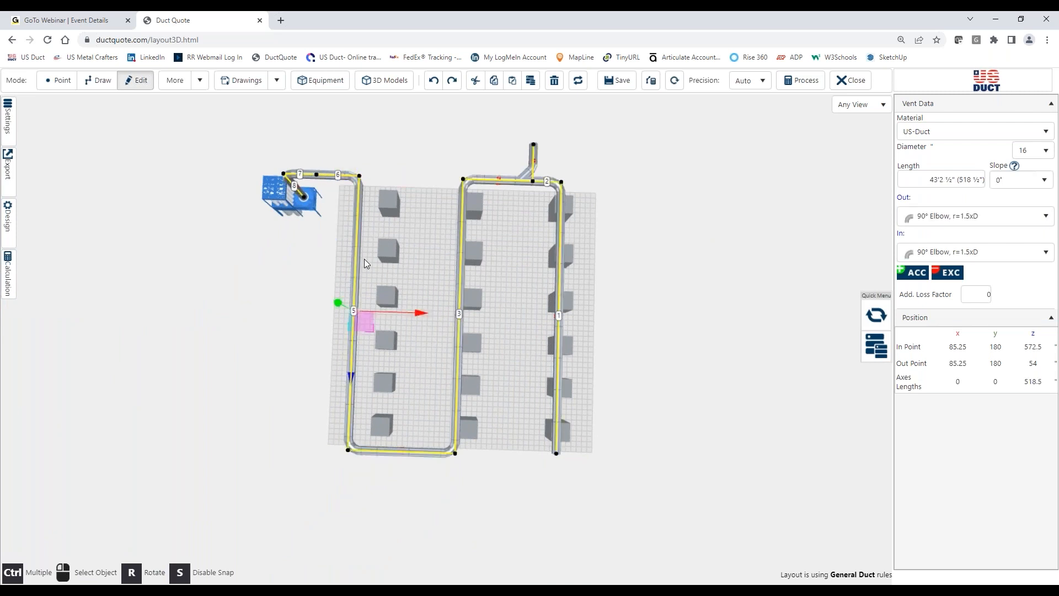
pyautogui.press('Delete')
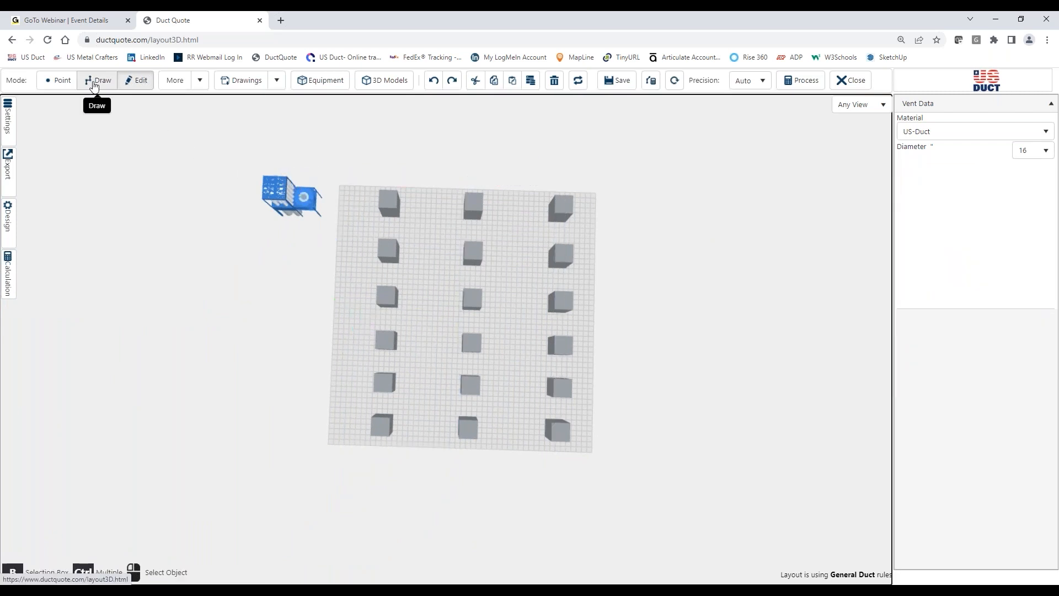
# Step: Draw a straight 16" duct about 16' long across the machine rows, starting at x 17', y 16', z 3'
pyautogui.click(59, 80)
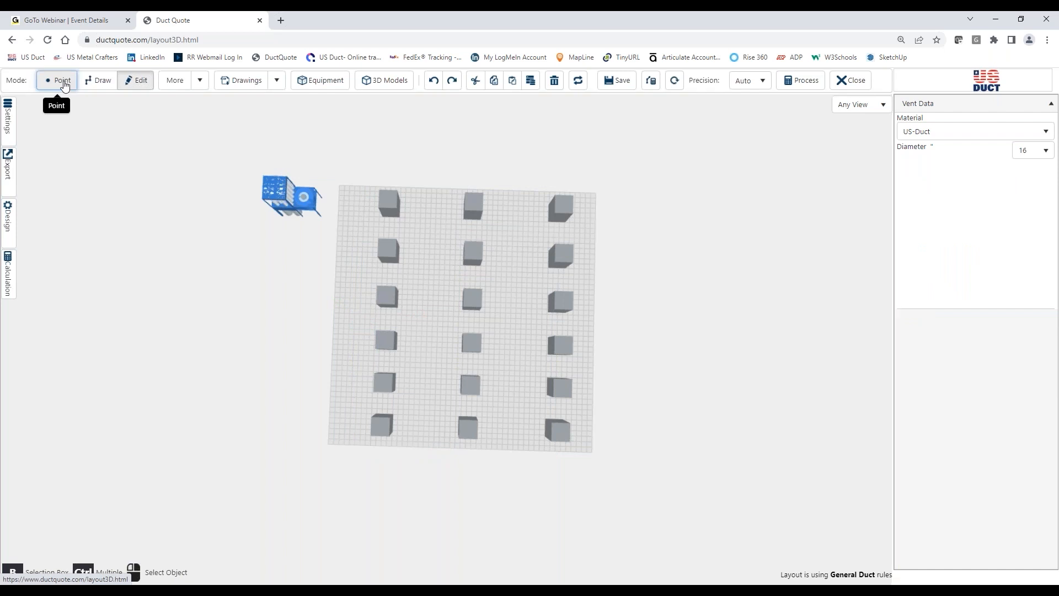
pyautogui.click(427, 200)
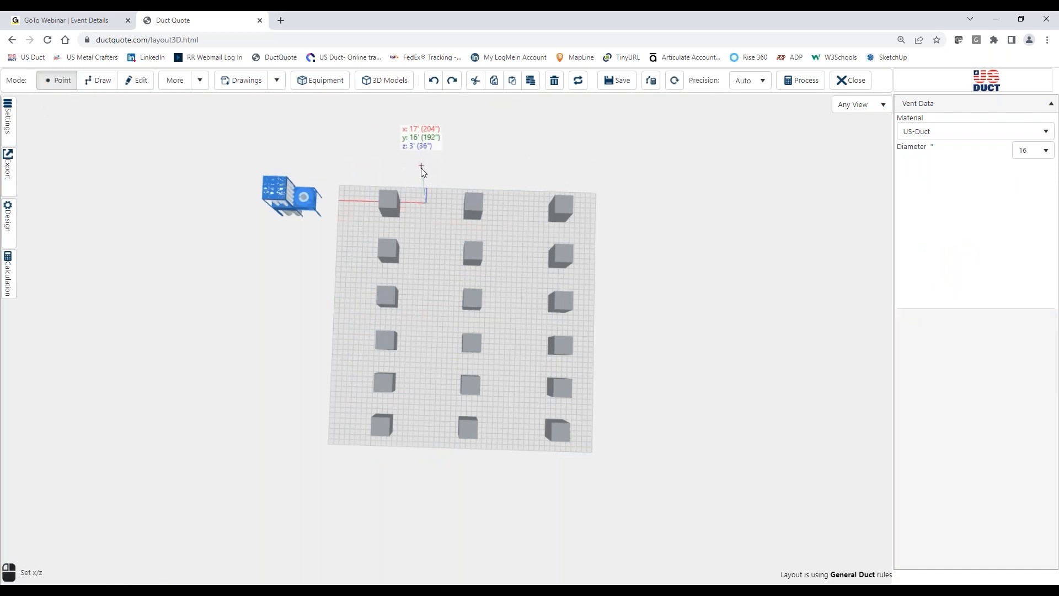
pyautogui.click(105, 81)
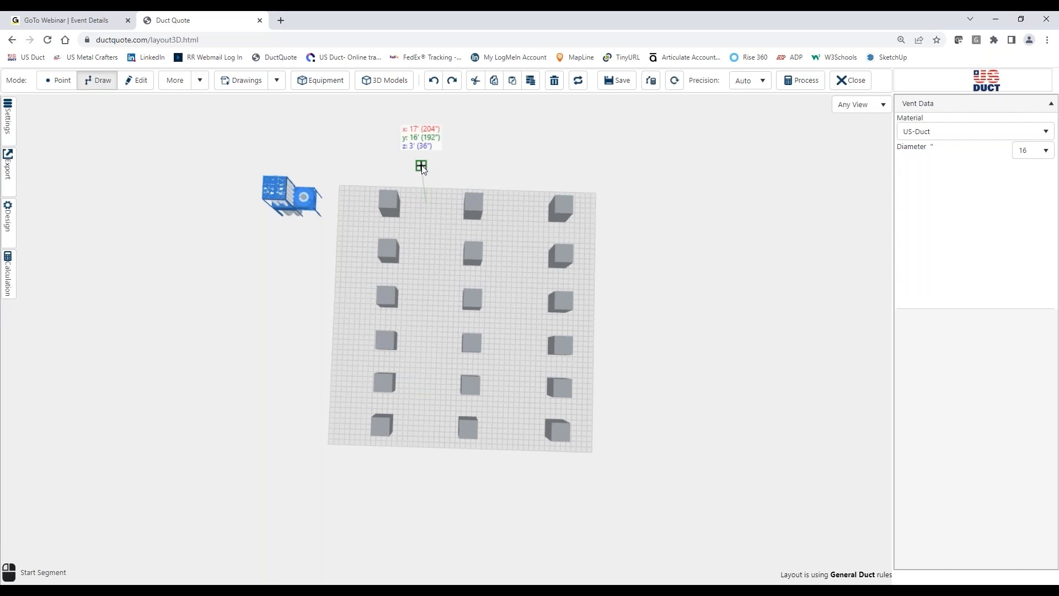
pyautogui.click(422, 166)
pyautogui.click(523, 170)
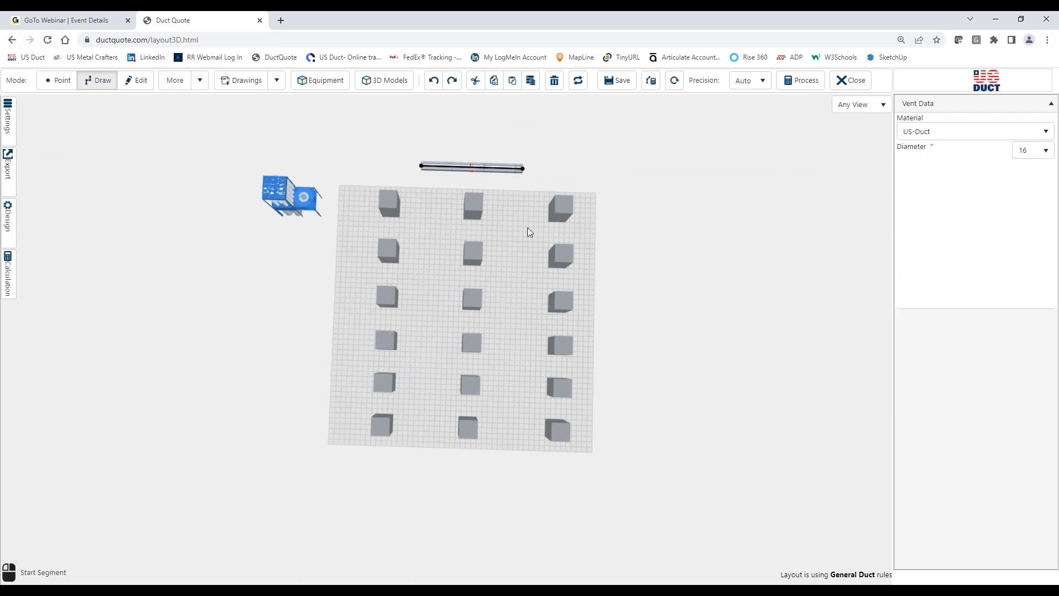
# Step: Draw a perpendicular branch about 4'6" long outward from the straight duct, away from the machines, at about x 23'4"
pyautogui.moveTo(527, 227); pyautogui.dragTo(502, 303, button='right')
pyautogui.scroll(6, 502, 303)
pyautogui.moveTo(531, 263); pyautogui.dragTo(511, 354, button='right')
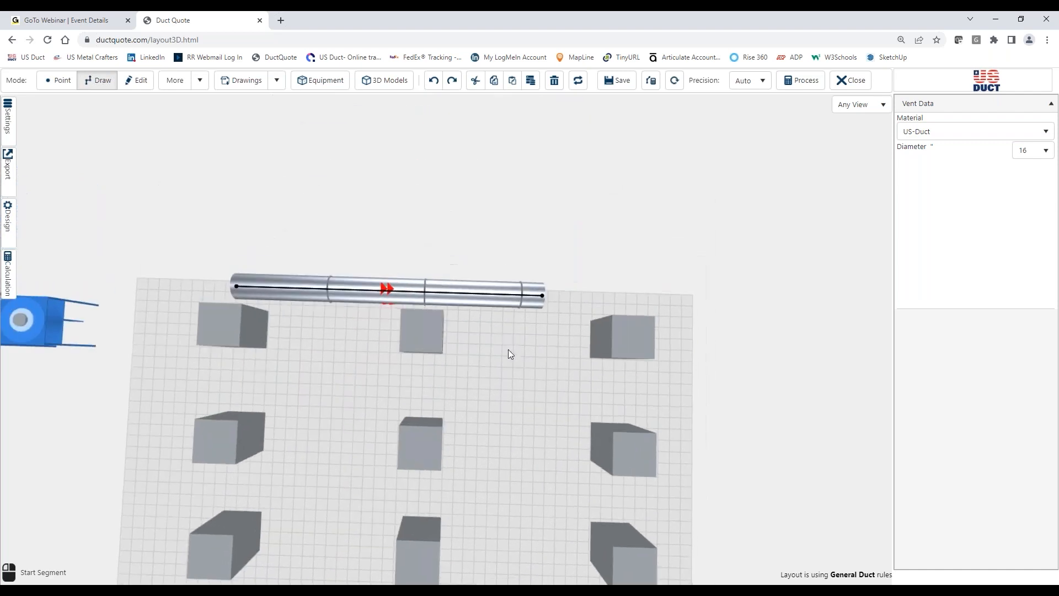
pyautogui.click(357, 285)
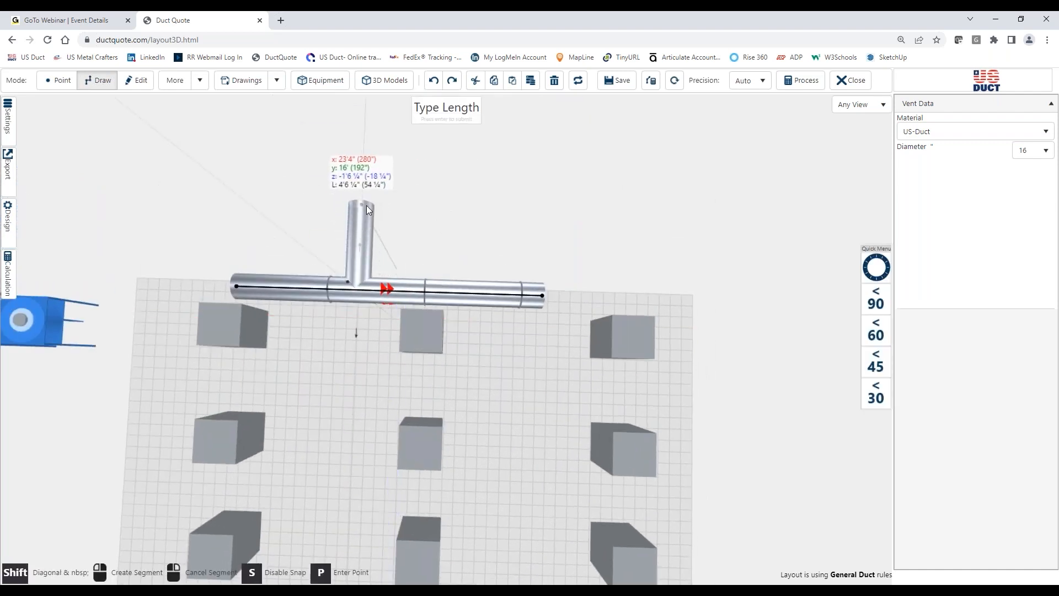
pyautogui.click(367, 205)
pyautogui.click(563, 359)
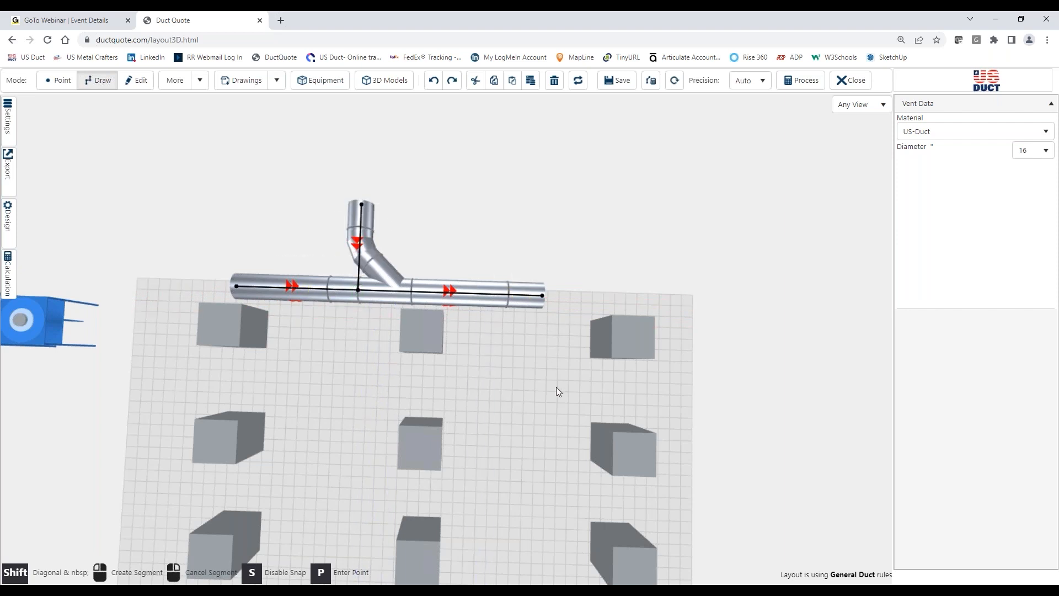
# Step: Calculate the branched duct with drop and trunk diameters set to Automatic, and close the results
pyautogui.click(8, 273)
pyautogui.click(122, 272)
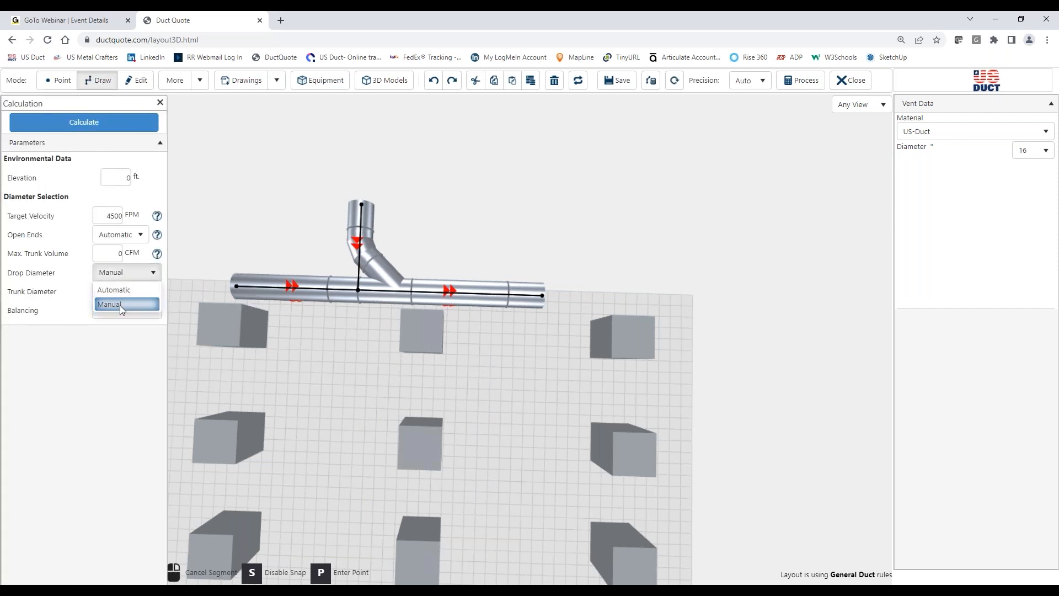
pyautogui.click(118, 290)
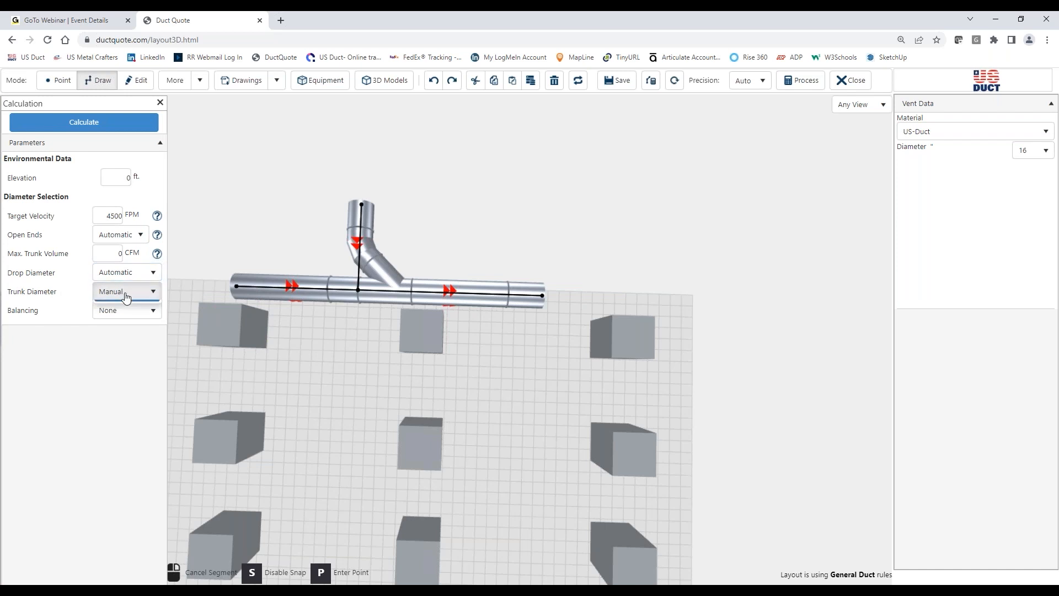
pyautogui.click(126, 293)
pyautogui.click(122, 309)
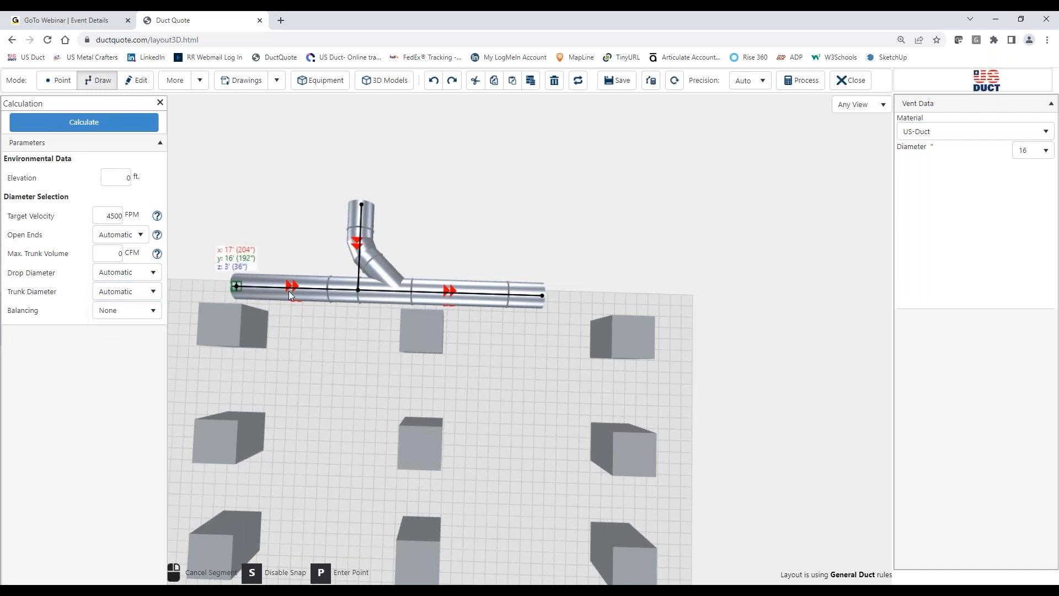
pyautogui.click(111, 126)
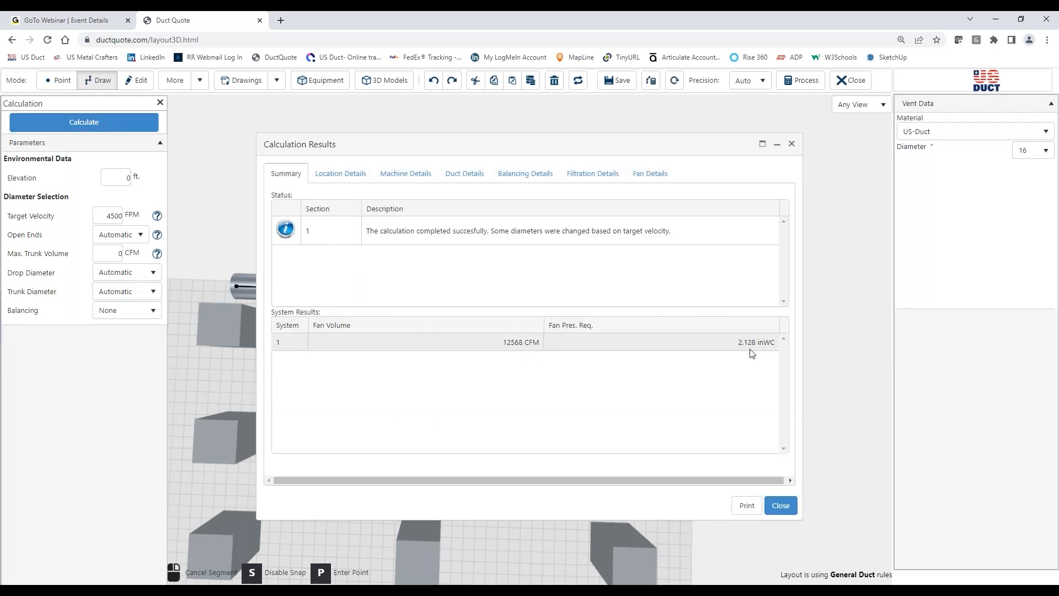
pyautogui.click(780, 506)
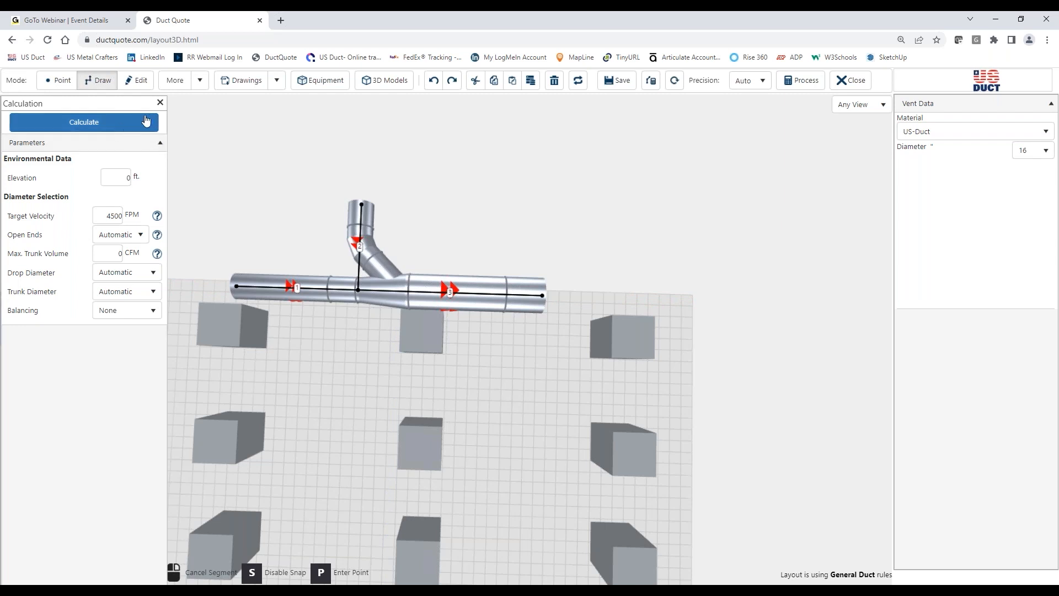
# Step: Change the branch's outlet connection to the main duct to 30° Lateral + 60° Elbow
pyautogui.click(136, 80)
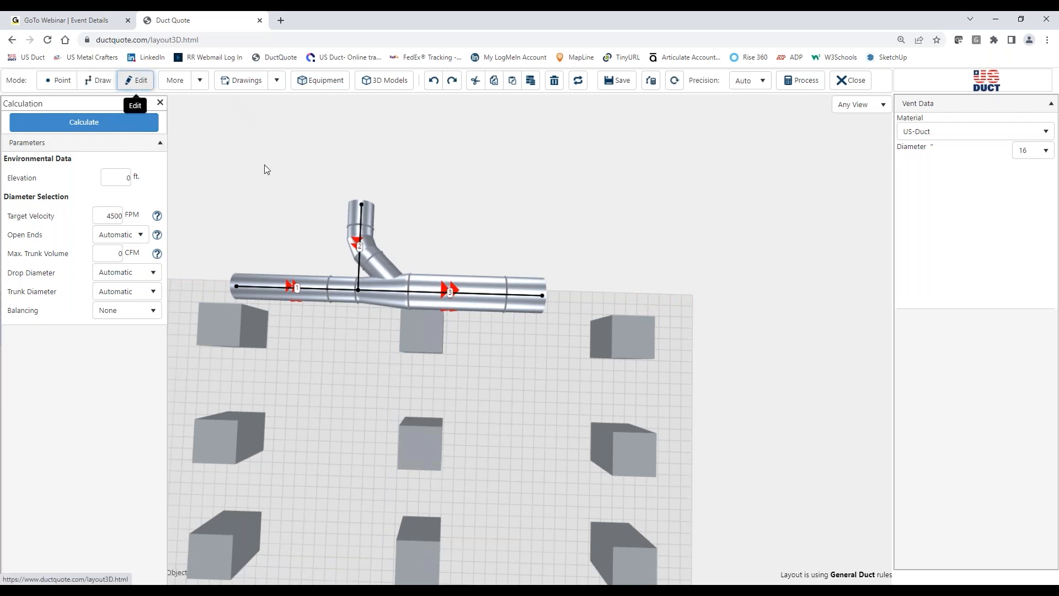
pyautogui.click(361, 230)
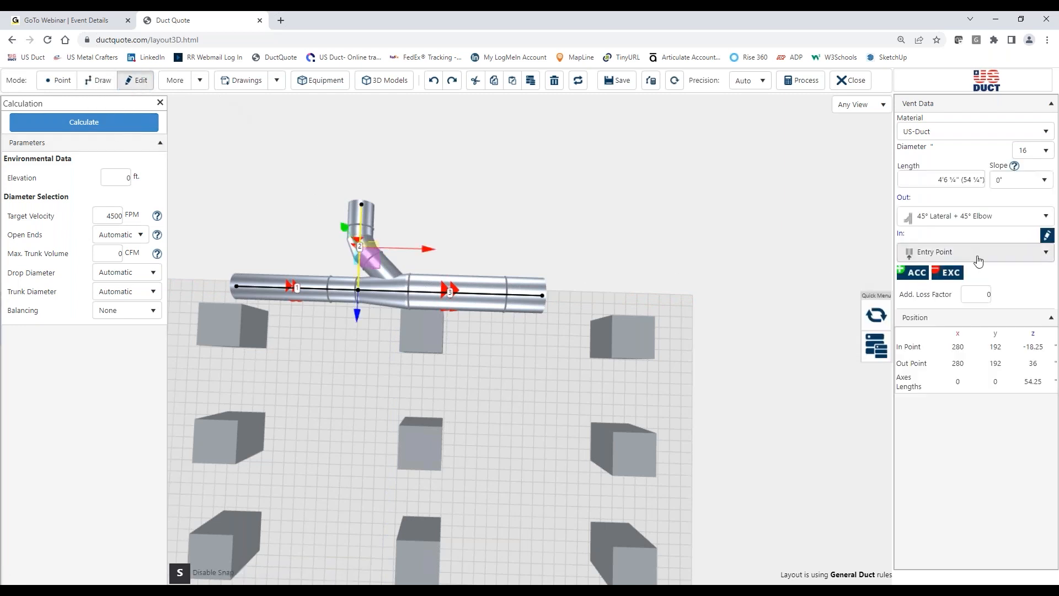
pyautogui.click(974, 220)
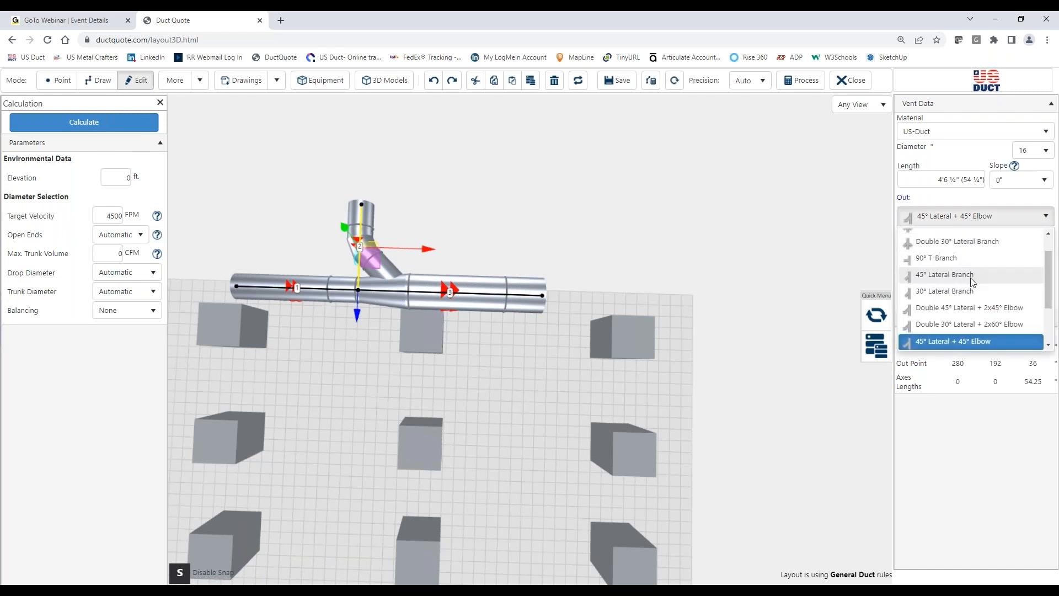
pyautogui.scroll(-2, 973, 281)
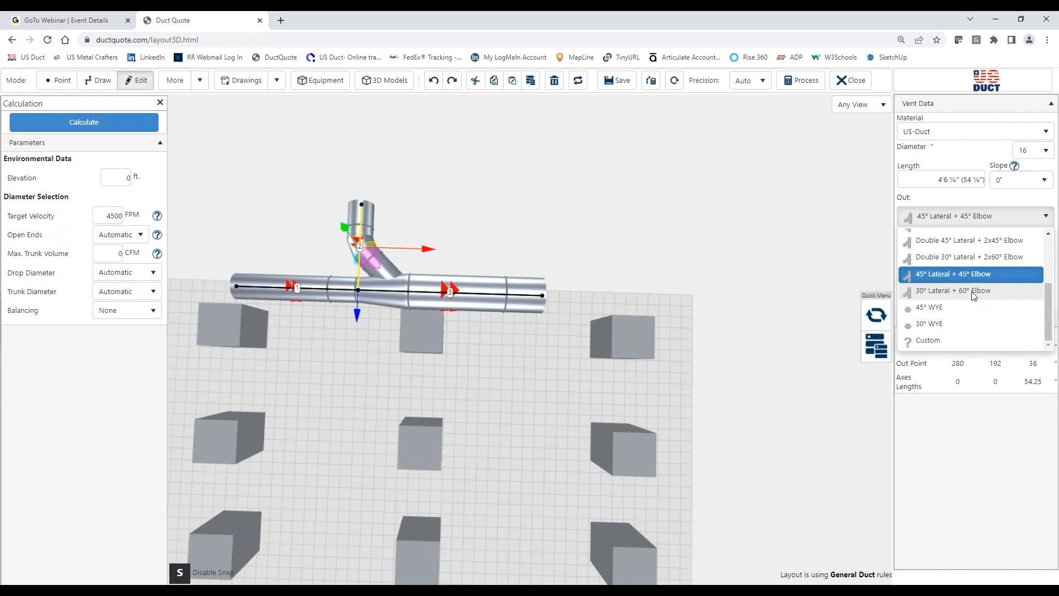
pyautogui.click(974, 291)
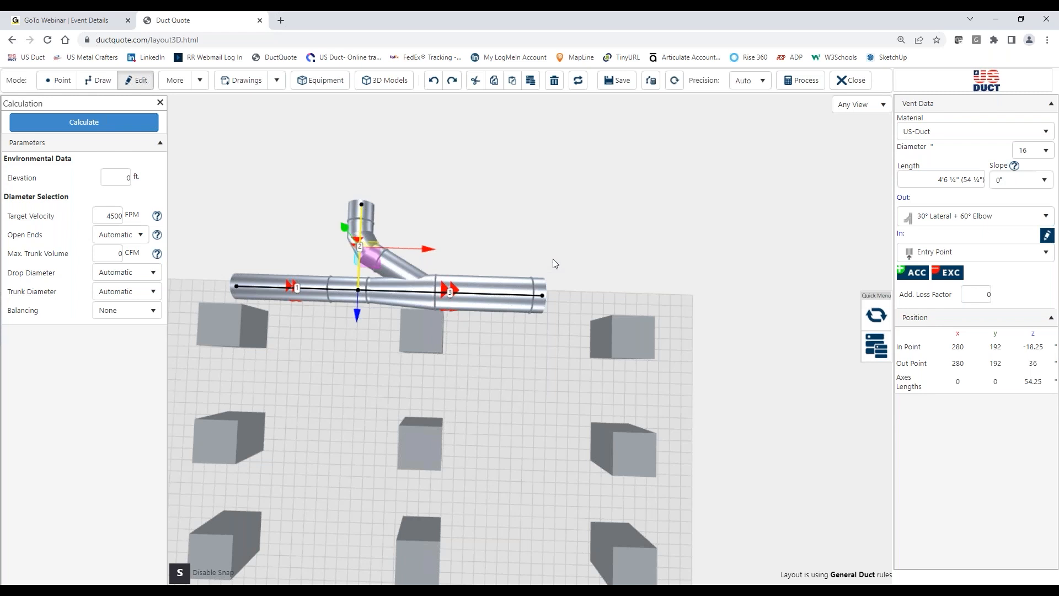
# Step: Recalculate the system with the changed branch fitting, review the fan volume and pressure requirement, and close the results
pyautogui.click(102, 123)
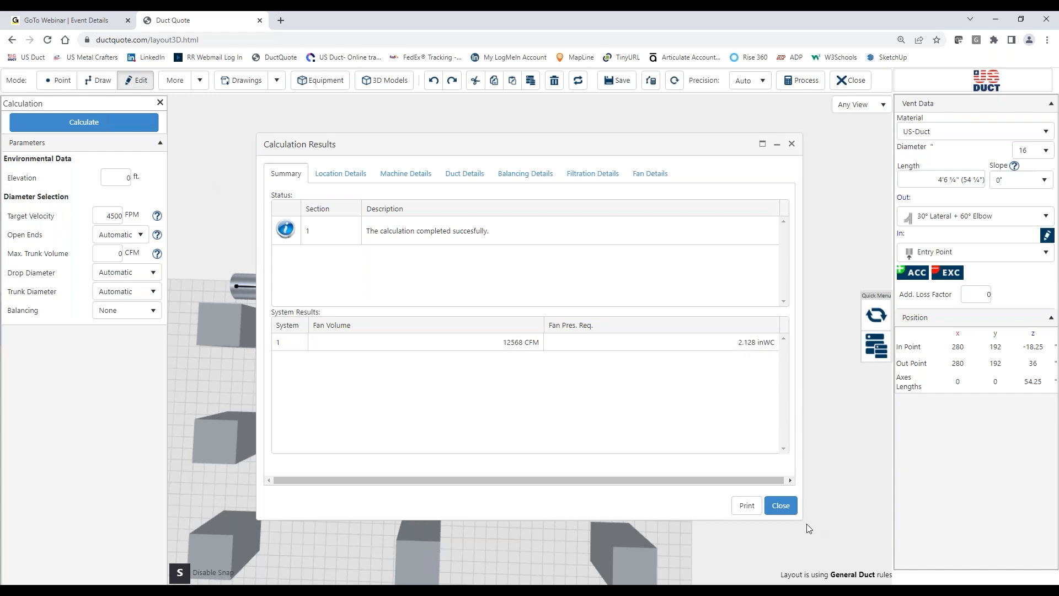
pyautogui.click(781, 506)
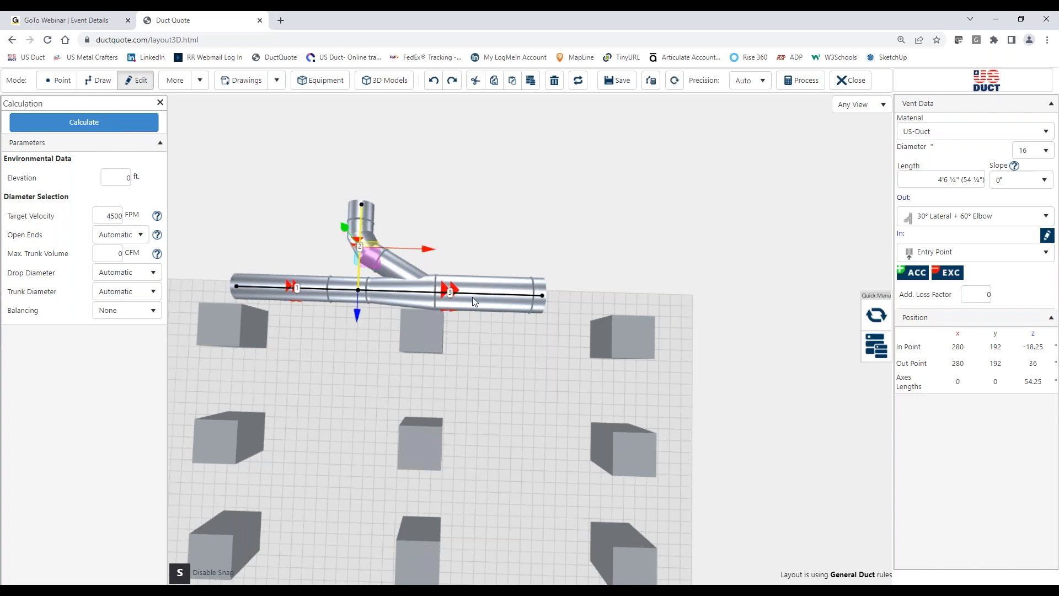
pyautogui.moveTo(493, 333); pyautogui.dragTo(493, 312)
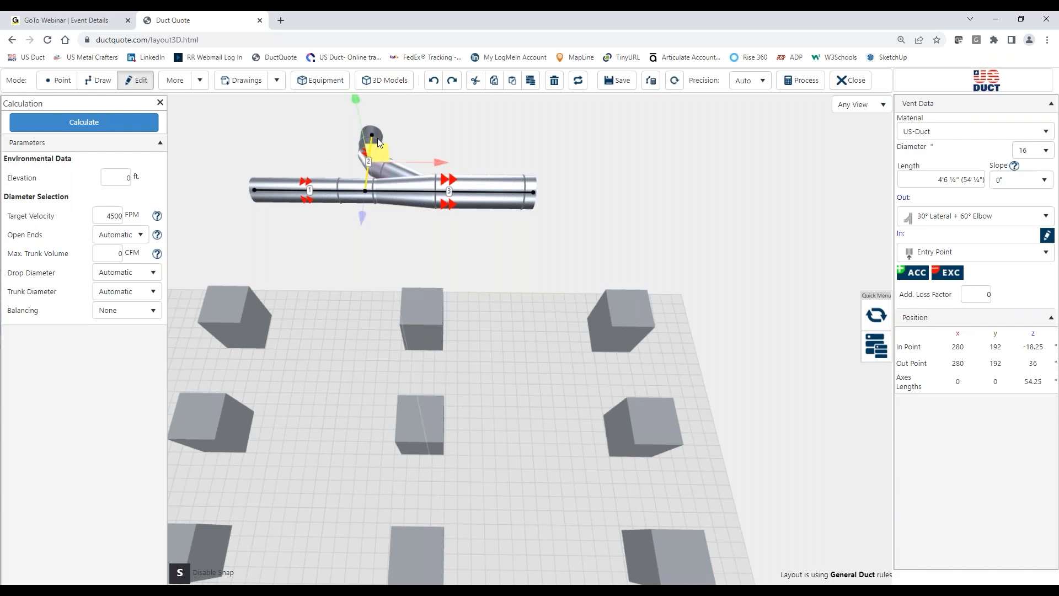
# Step: Delete the side branch and set the diameter of the main duct section after the junction to 18
pyautogui.press('Delete')
pyautogui.moveTo(478, 231); pyautogui.dragTo(478, 250)
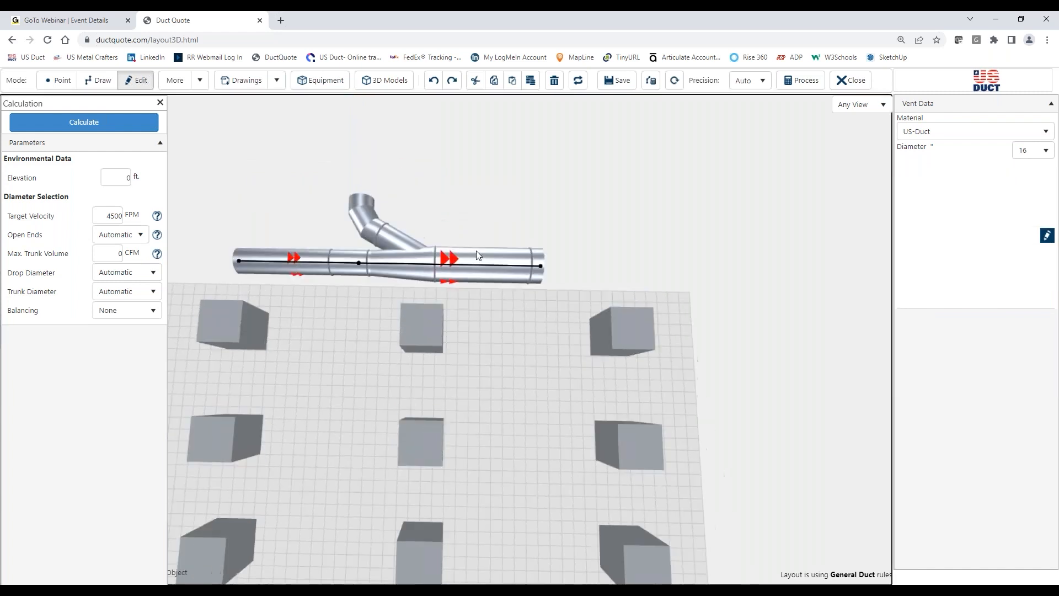
pyautogui.click(445, 267)
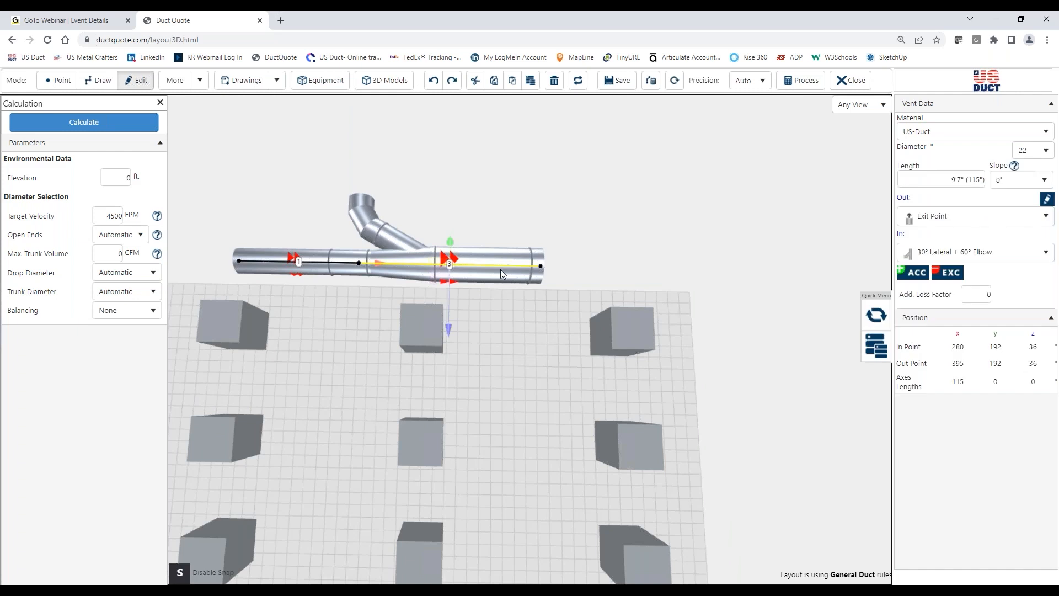
pyautogui.click(1025, 150)
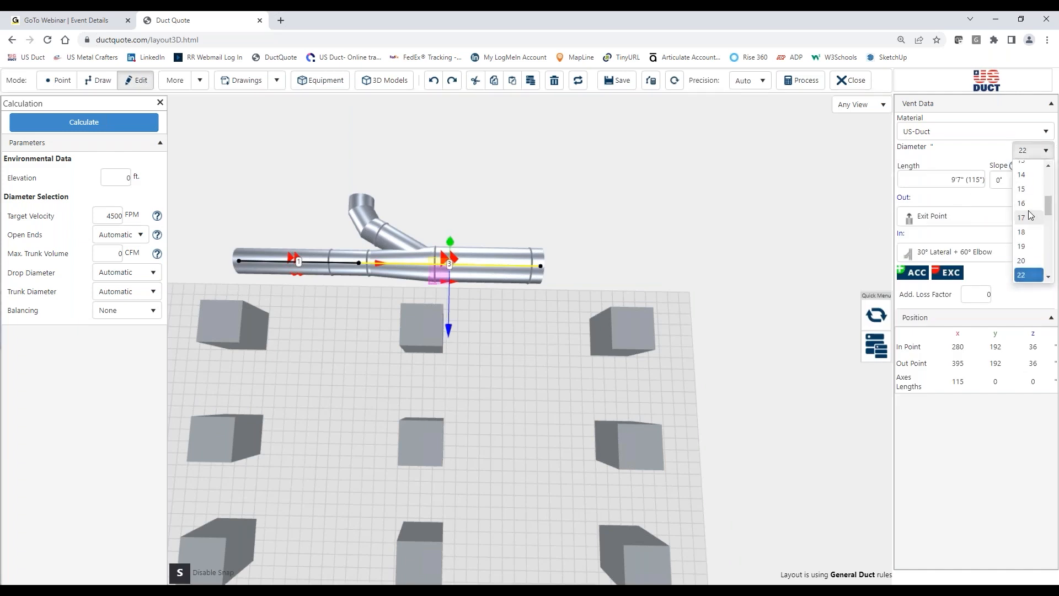
pyautogui.click(1029, 233)
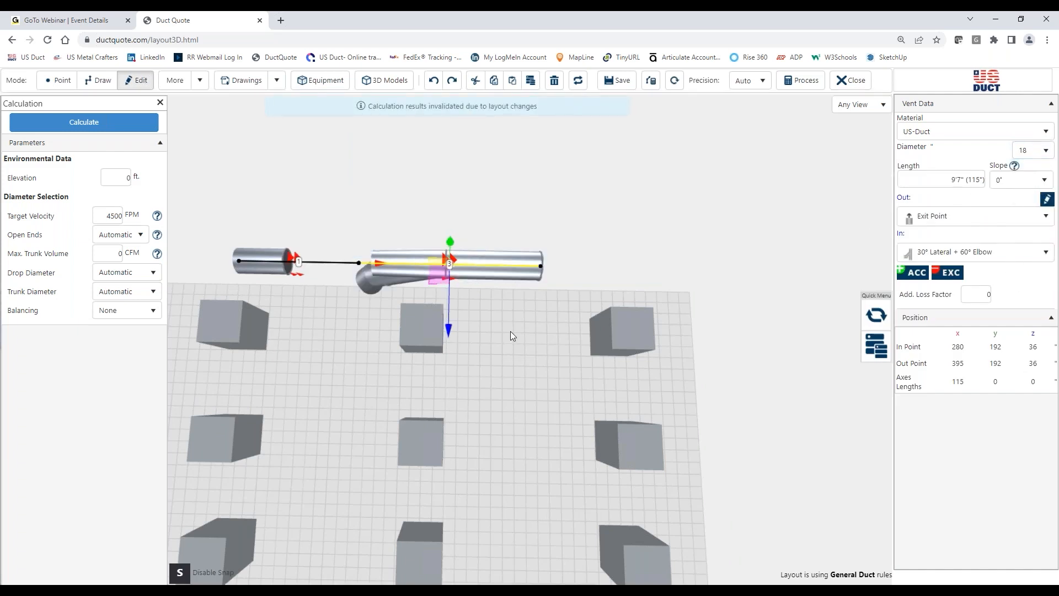
# Step: Change the inlet connection of the 18-diameter main duct section to Floating Point
pyautogui.click(988, 253)
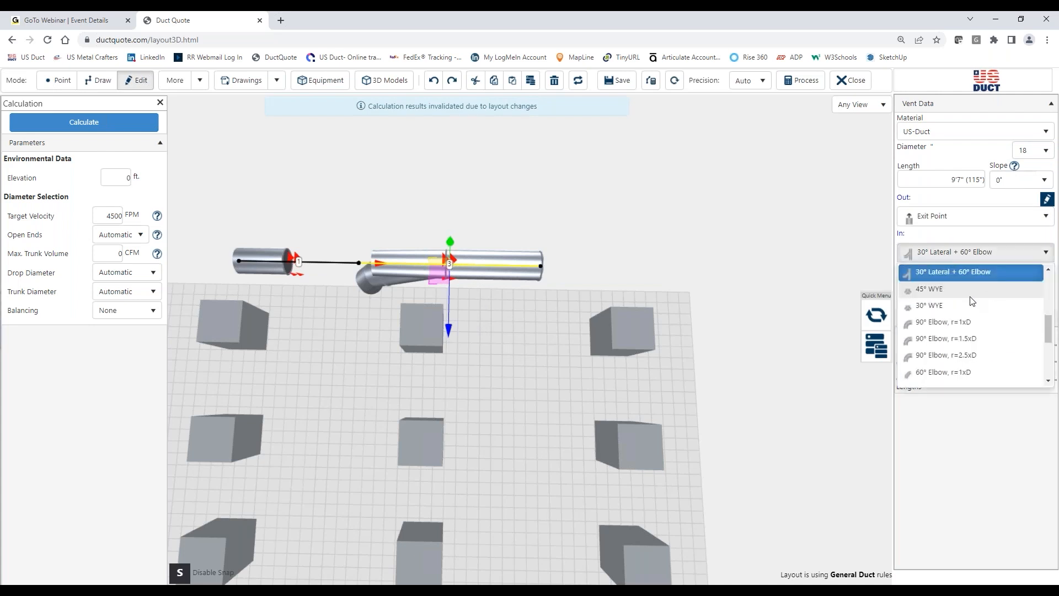
pyautogui.scroll(5, 944, 301)
pyautogui.click(938, 288)
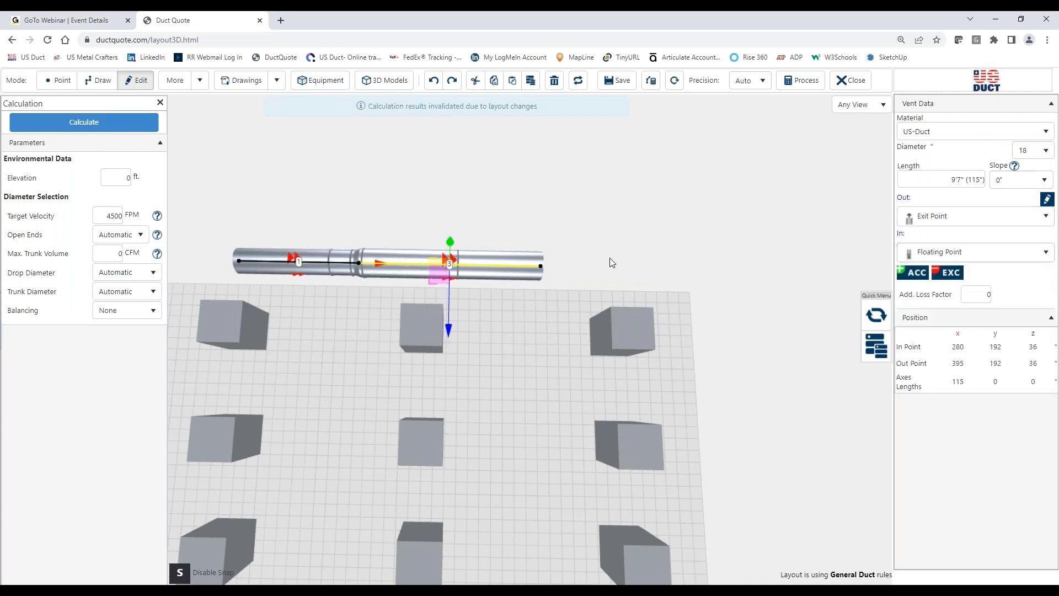
# Step: Set the upstream main duct section's diameter to 18 and delete that section
pyautogui.click(332, 237)
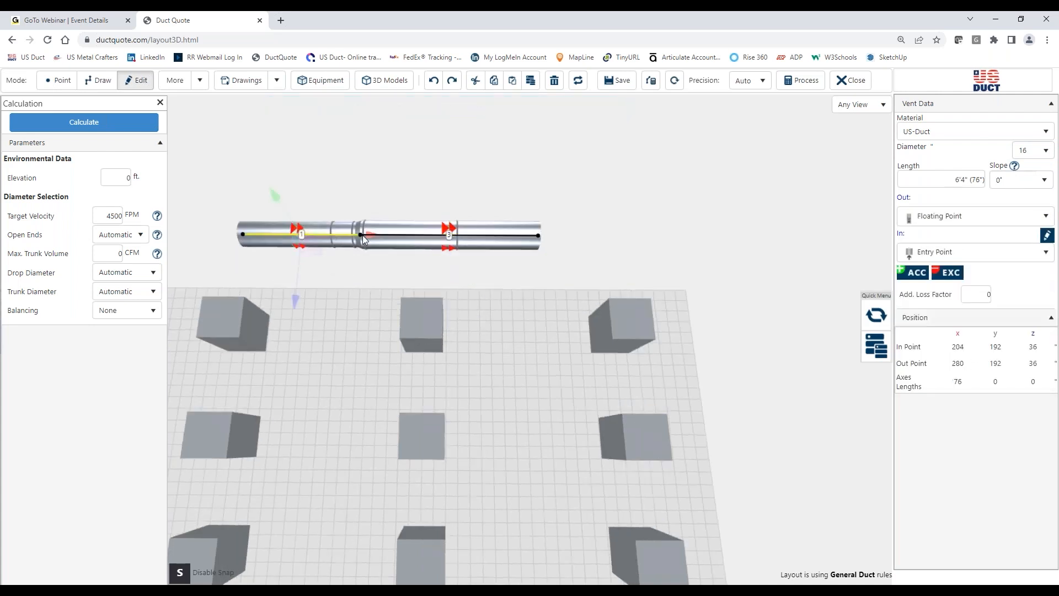
pyautogui.click(1037, 150)
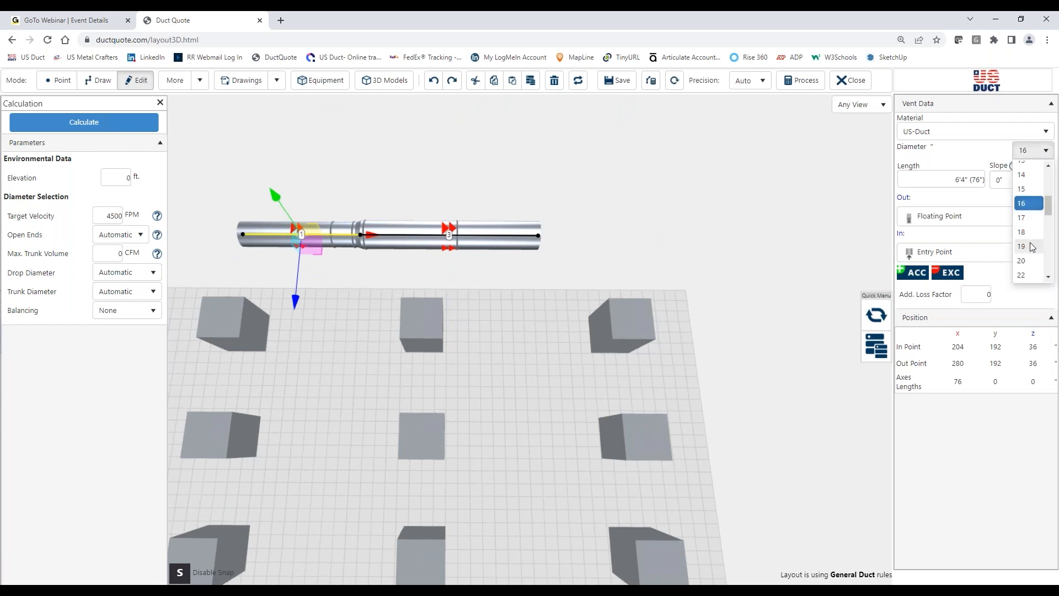
pyautogui.click(1029, 232)
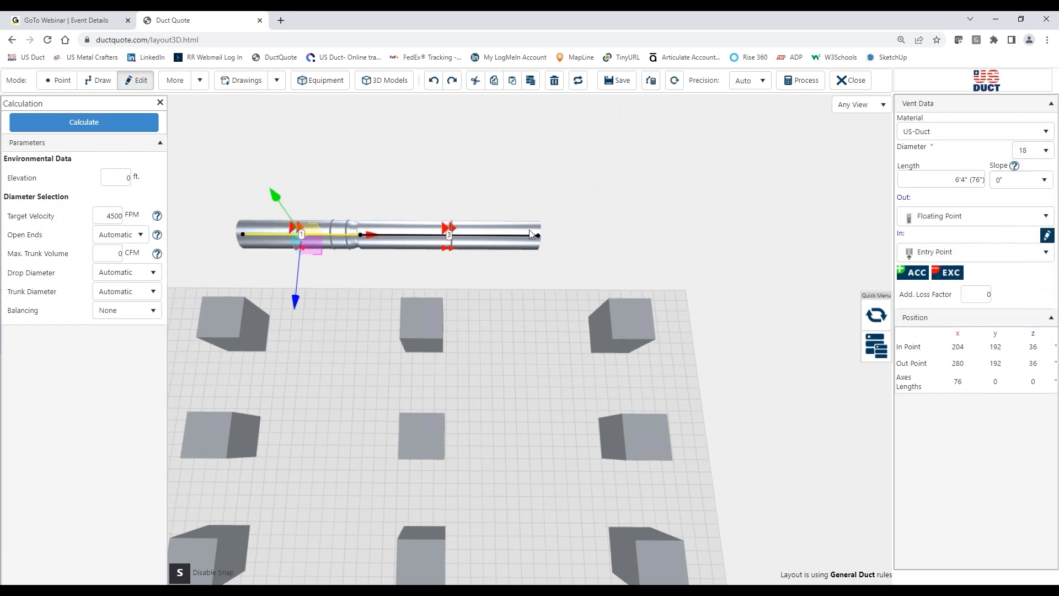
pyautogui.press('Delete')
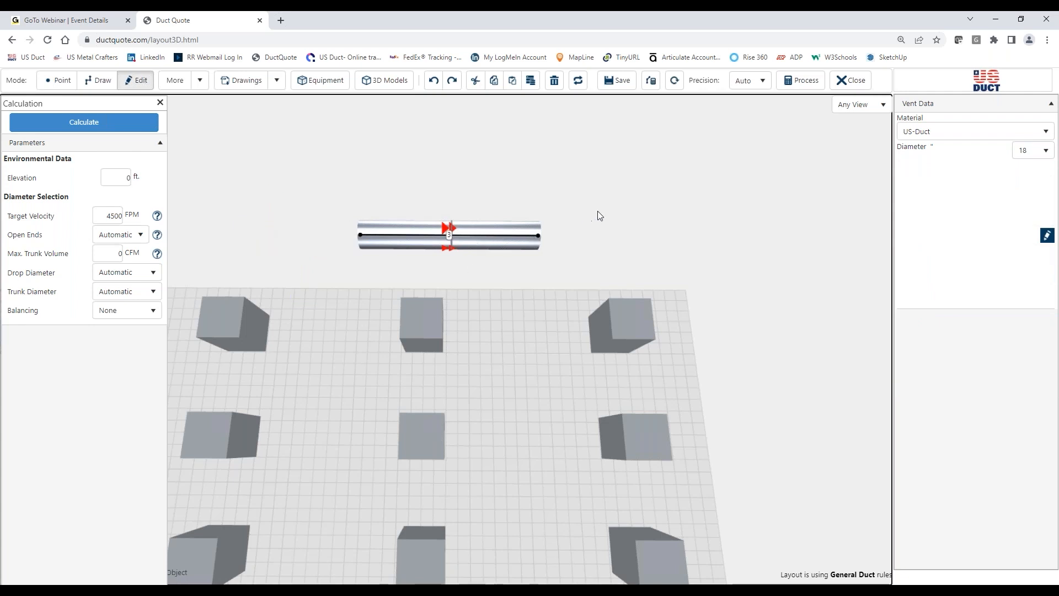
# Step: Set the length of the remaining main duct section to 20'
pyautogui.click(491, 238)
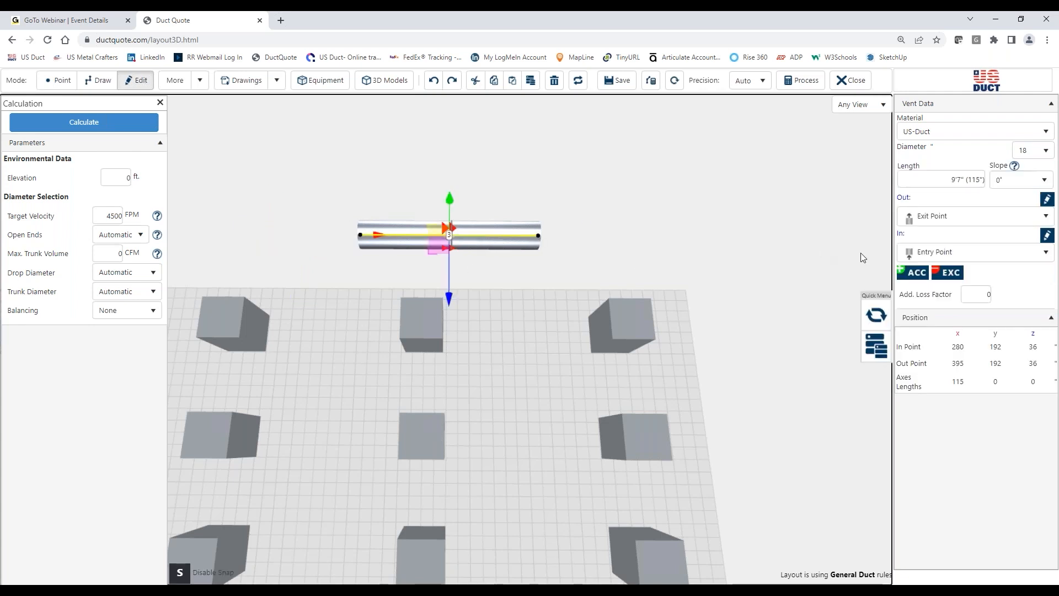
pyautogui.click(941, 179)
pyautogui.write('20')
pyautogui.press('Return')
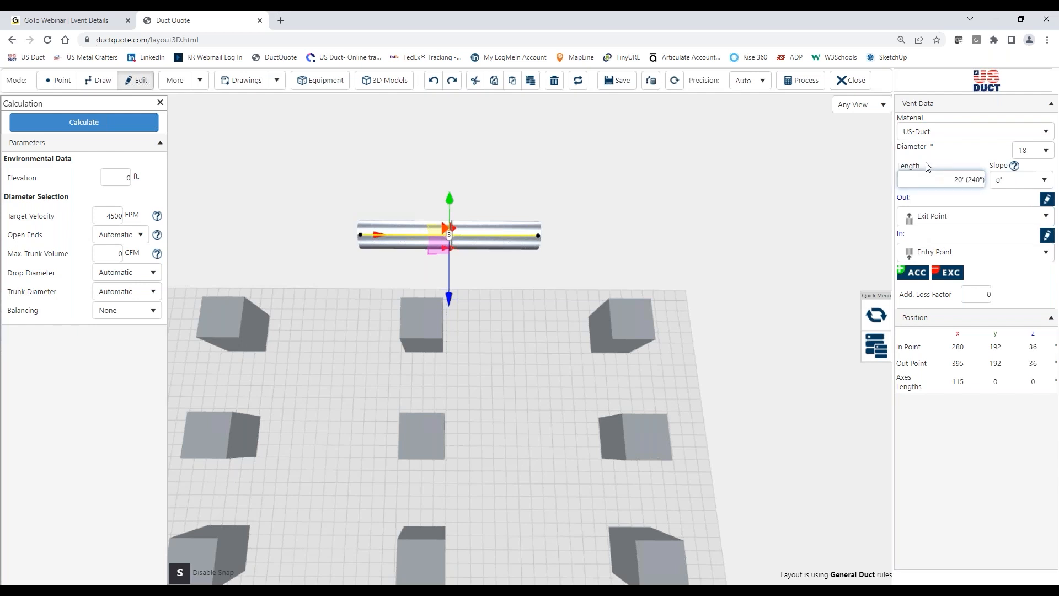
pyautogui.click(574, 280)
pyautogui.moveTo(572, 286); pyautogui.dragTo(494, 309)
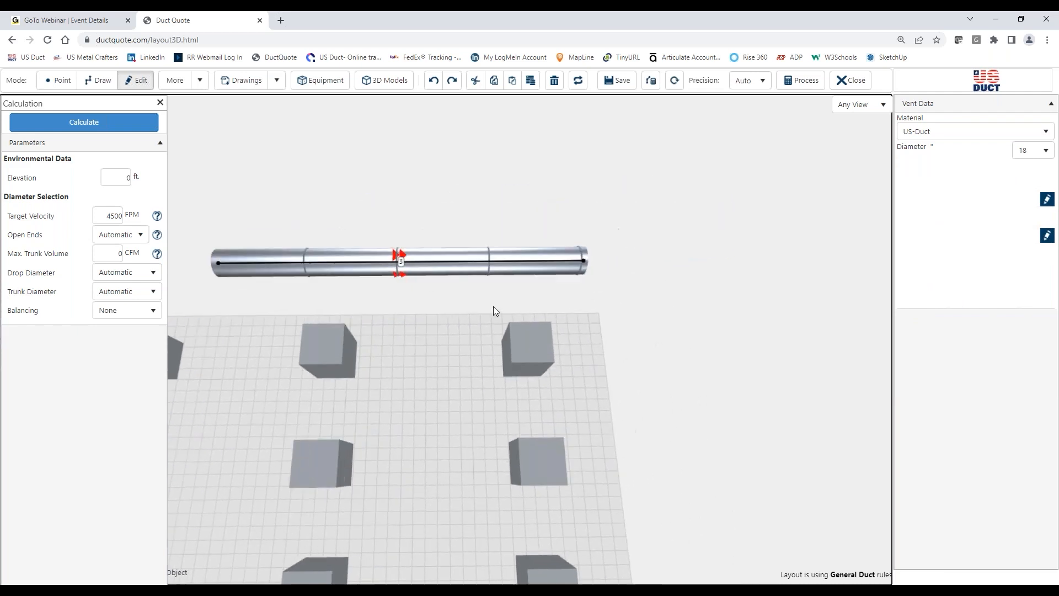
# Step: Draw a 6-diameter branch about 5'7" long away from the machines at about x 39'2", breaking into the main duct
pyautogui.click(1034, 155)
pyautogui.scroll(3, 1039, 200)
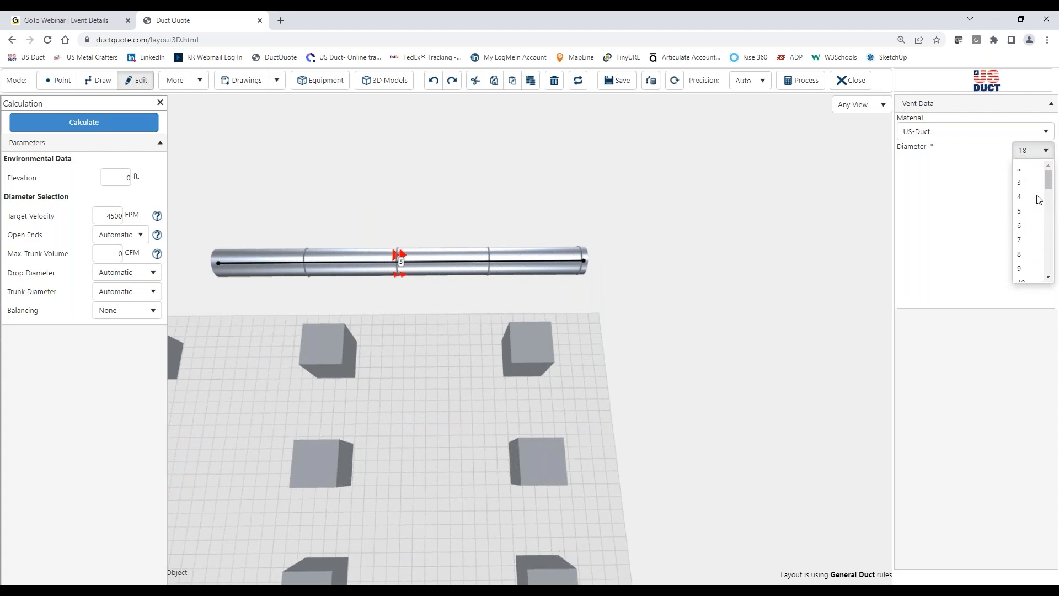
pyautogui.click(1021, 226)
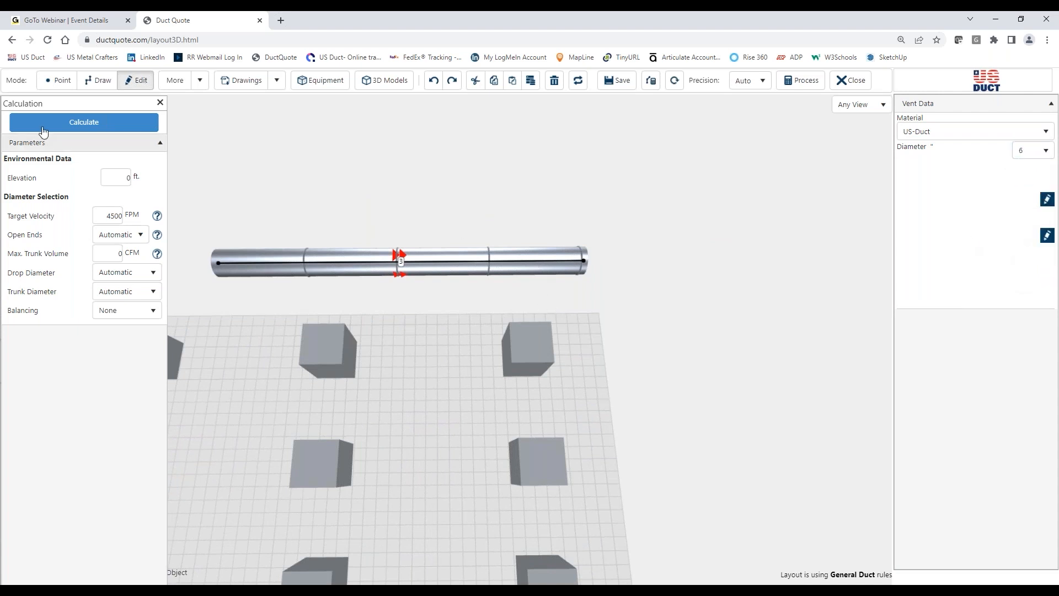
pyautogui.click(98, 80)
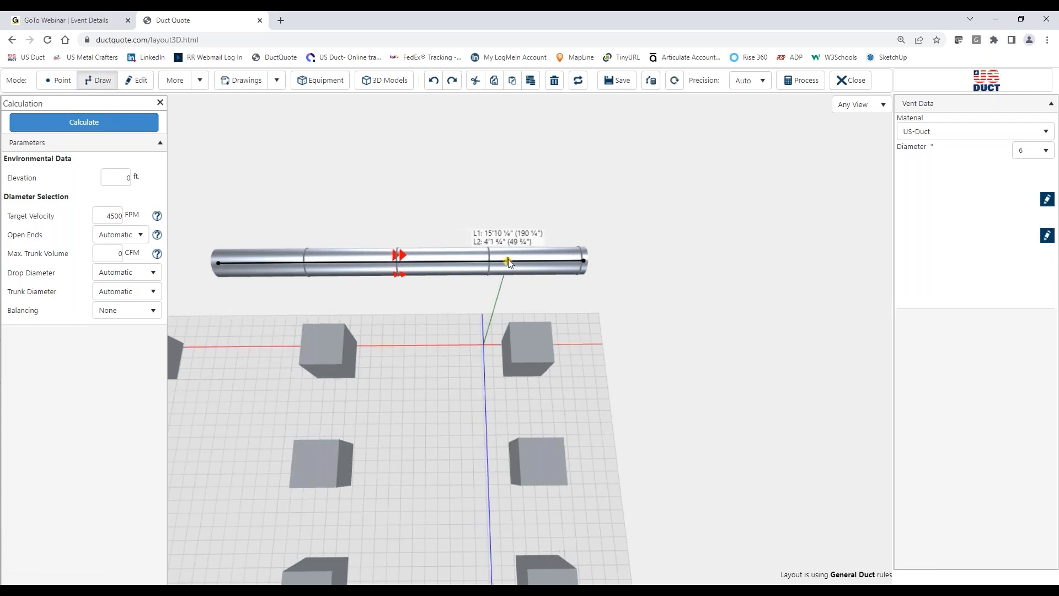
pyautogui.click(508, 262)
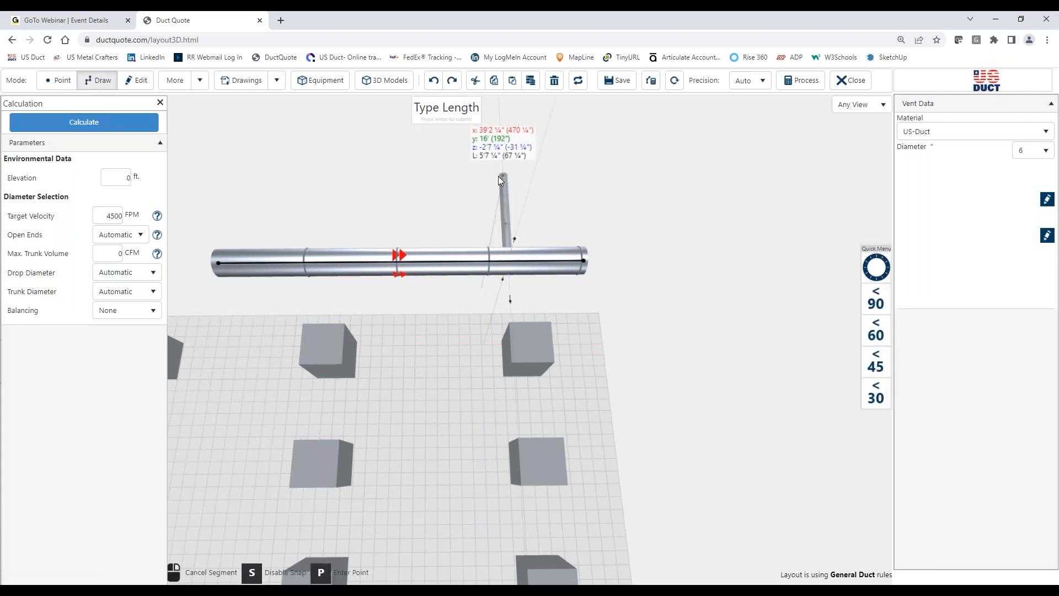
pyautogui.click(499, 176)
pyautogui.click(569, 356)
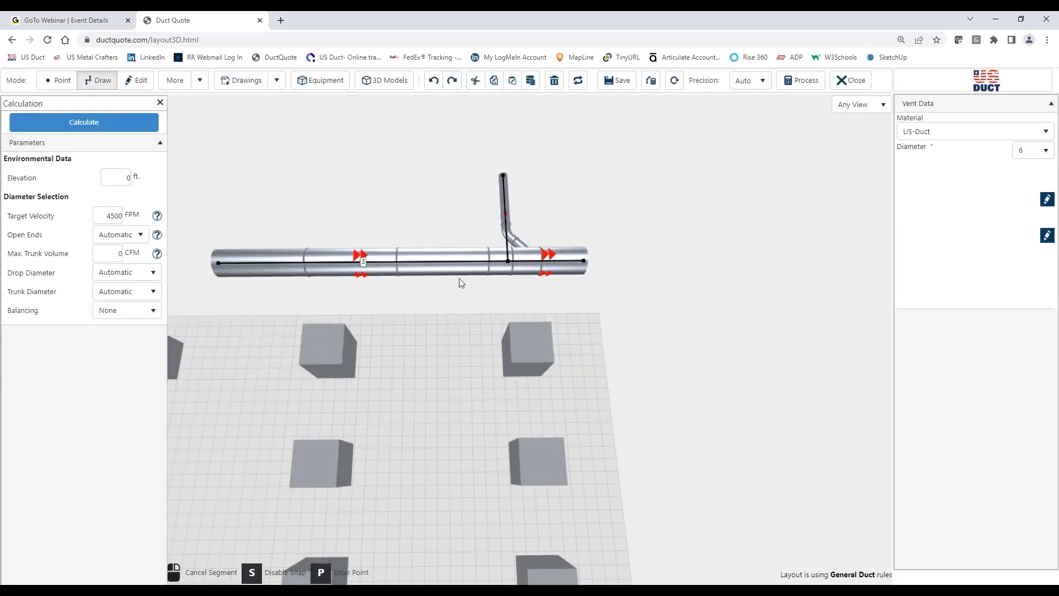
# Step: Break two more 6-diameter branches into the main duct: one toward the machines at about x 36'8", one about 7'4" outward at about x 33'4"
pyautogui.click(463, 270)
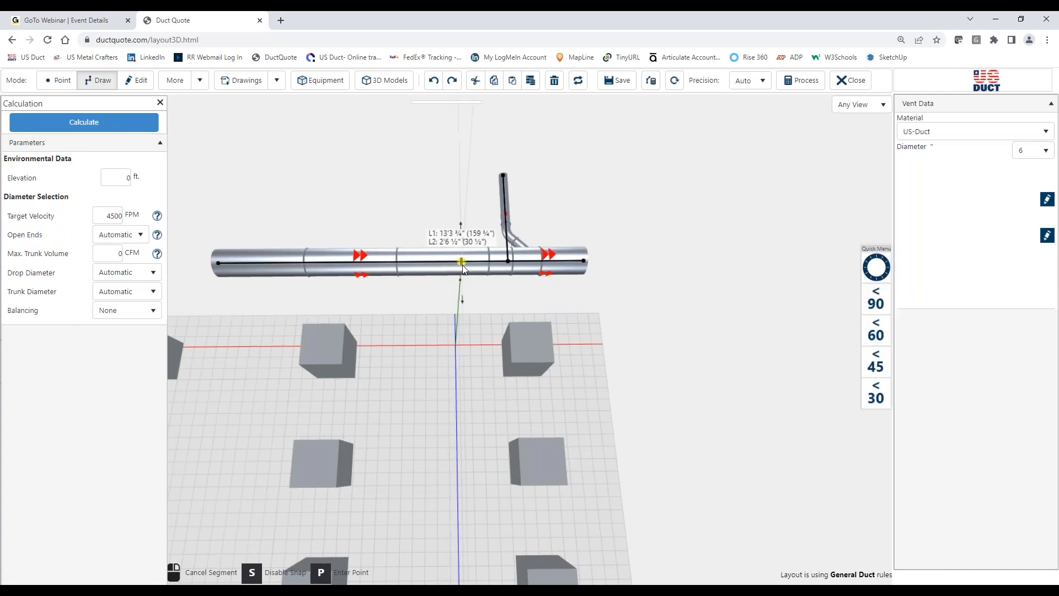
pyautogui.click(477, 369)
pyautogui.click(577, 360)
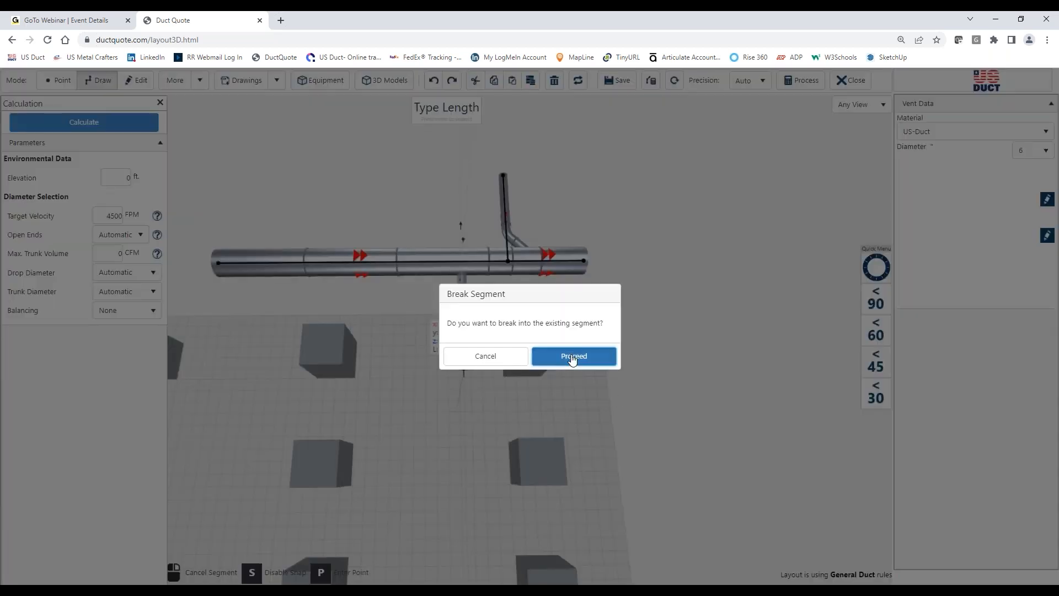
pyautogui.click(401, 258)
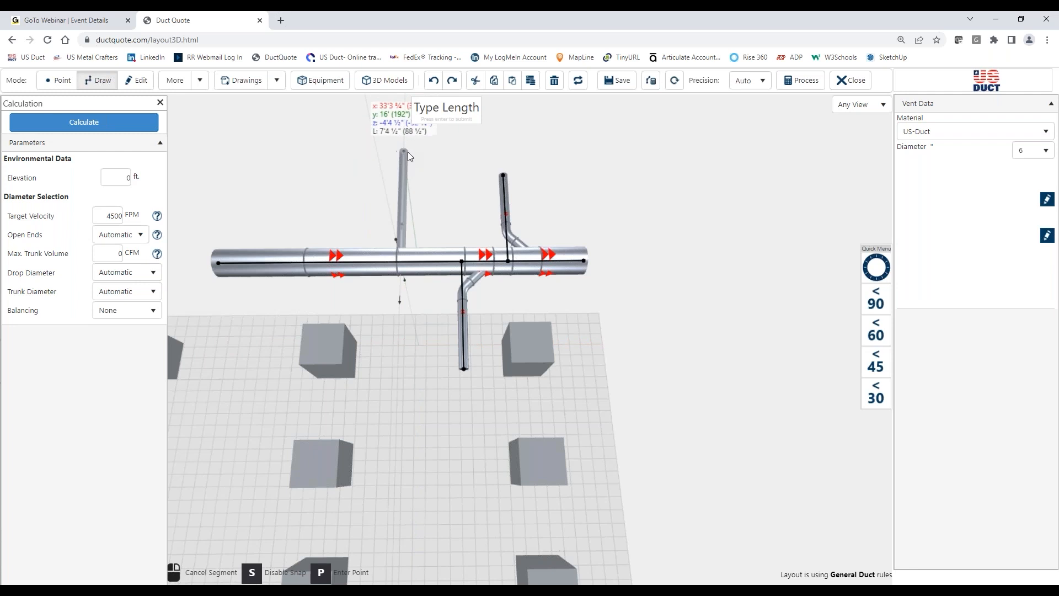
pyautogui.click(408, 151)
pyautogui.click(556, 367)
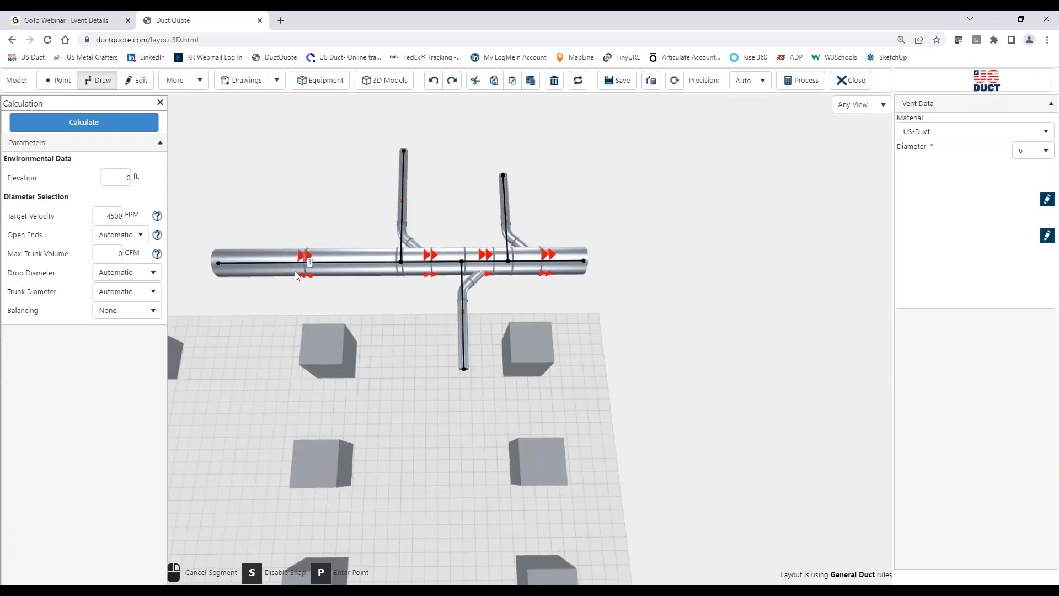
# Step: Add a 6-diameter branch about 5' long toward the machines at about x 27'6", breaking into the main duct near its upstream end
pyautogui.click(298, 261)
pyautogui.click(297, 352)
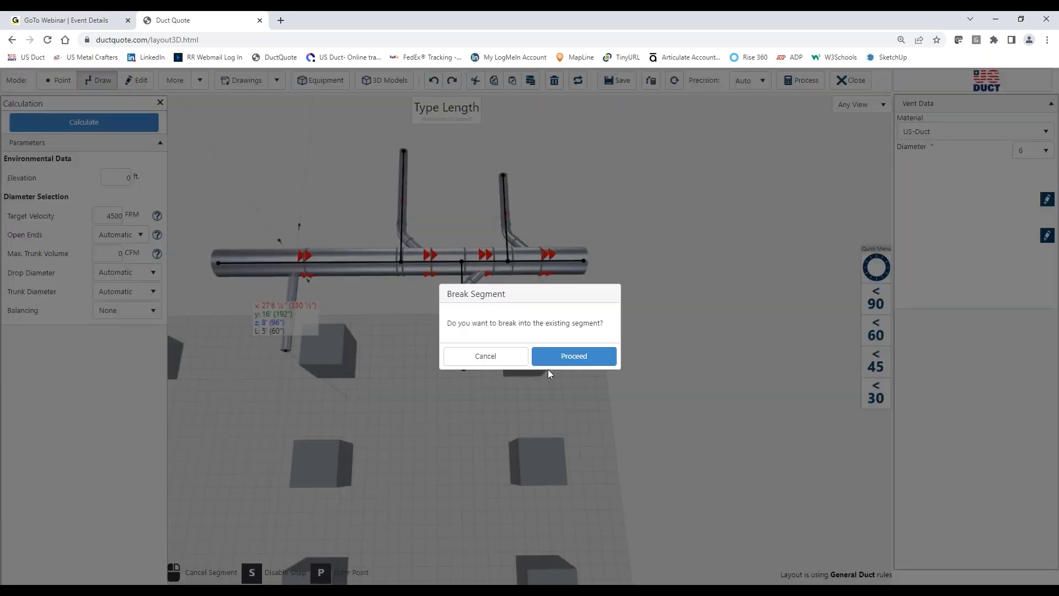
pyautogui.click(564, 362)
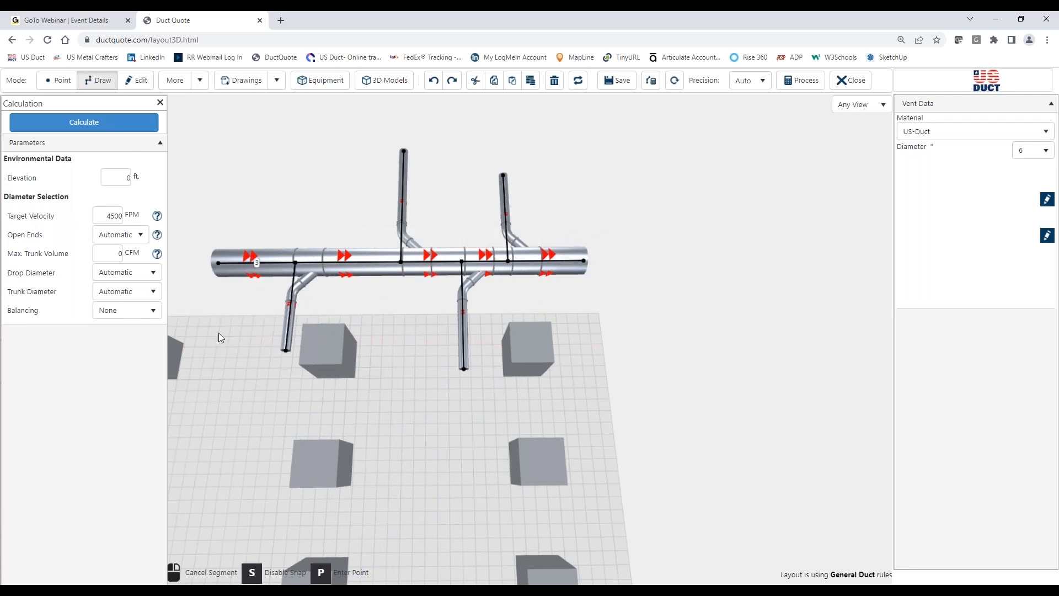
# Step: Calculate the four-branch system with drop and trunk diameters set to Manual, review the fan volume and pressure requirement, and close the results
pyautogui.click(126, 272)
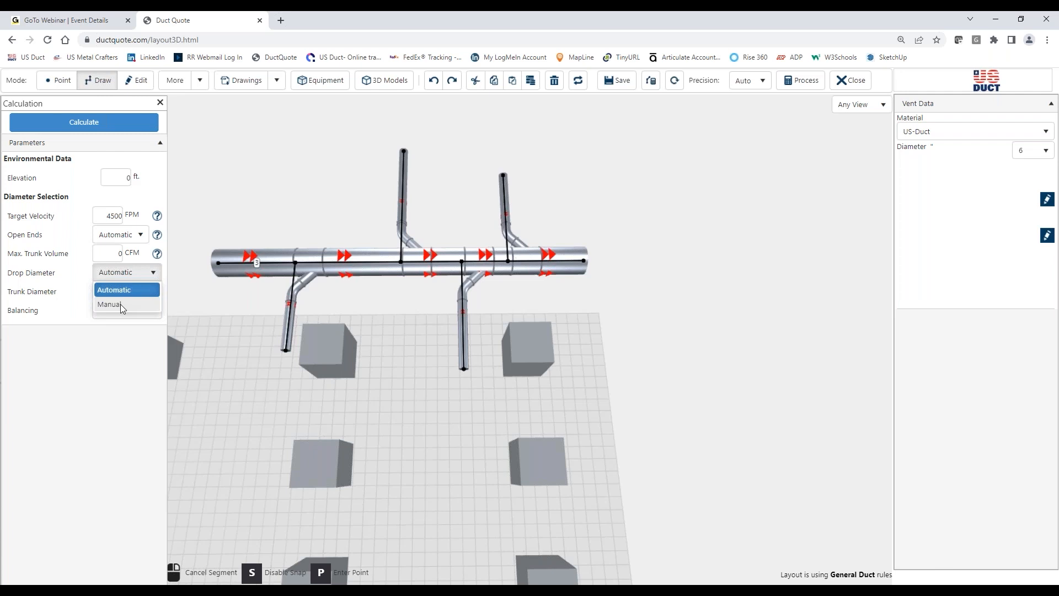
pyautogui.click(120, 304)
pyautogui.click(128, 293)
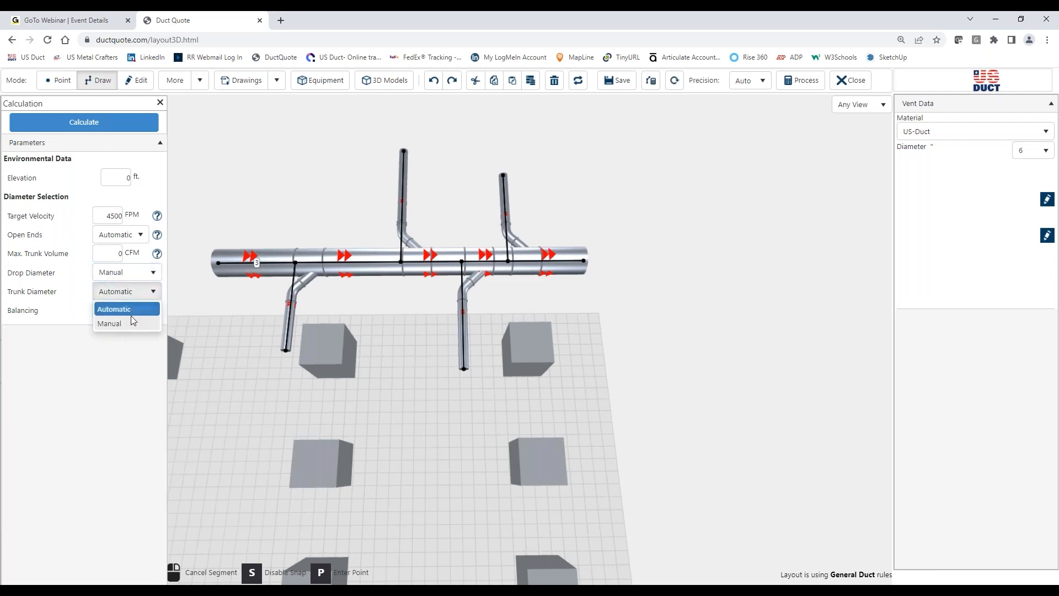
pyautogui.click(117, 323)
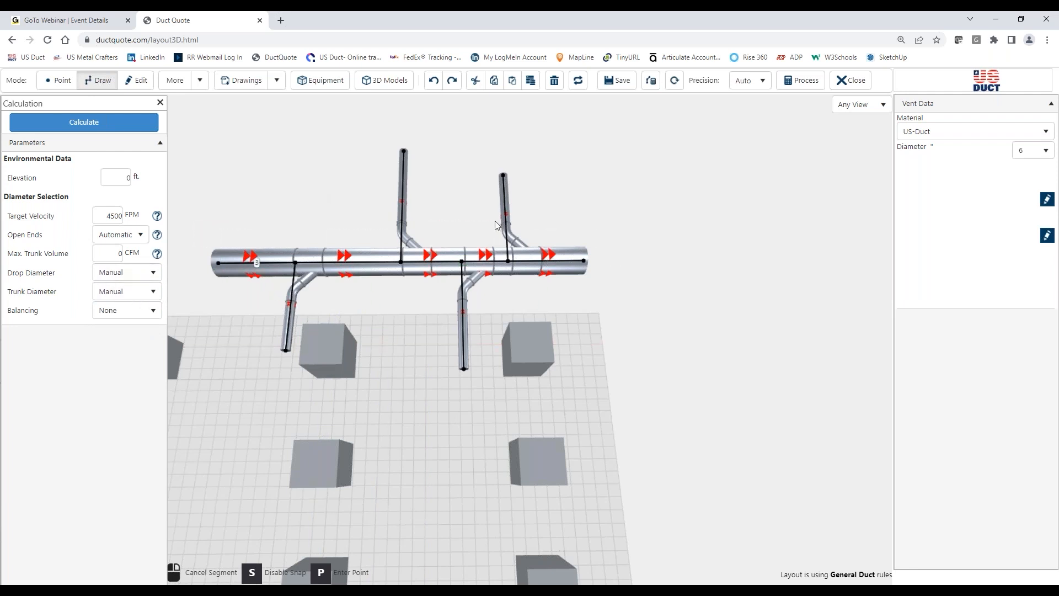
pyautogui.click(122, 126)
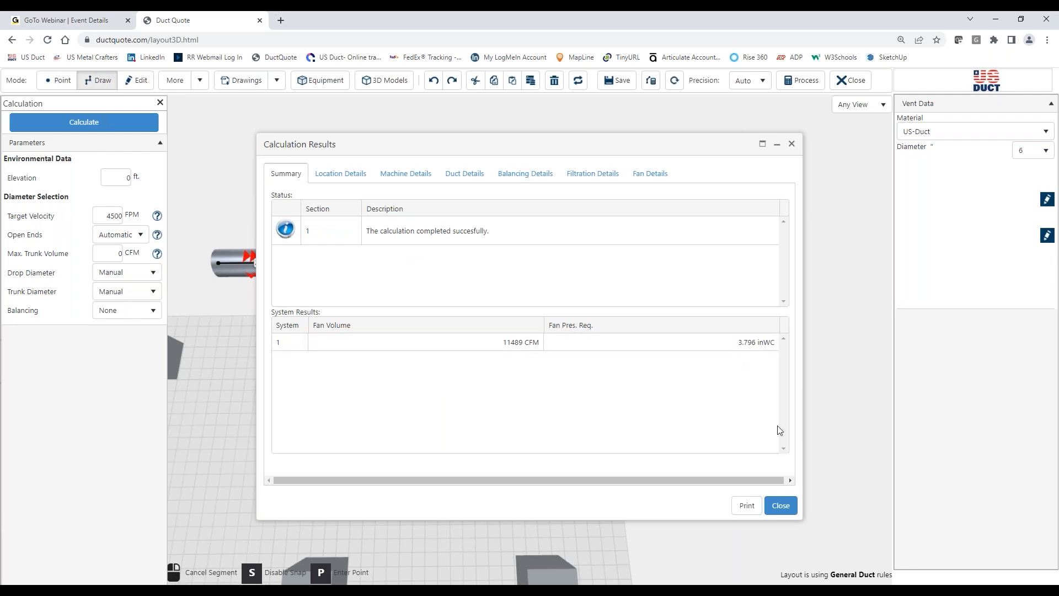
pyautogui.click(781, 506)
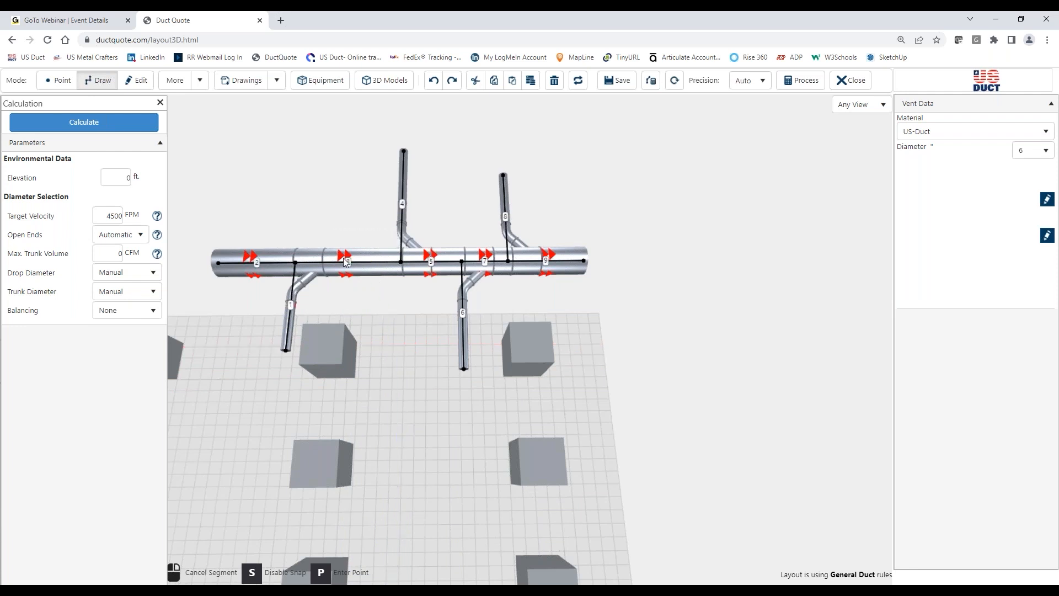
# Step: Delete the open-ended main duct section upstream of the first branch
pyautogui.click(136, 81)
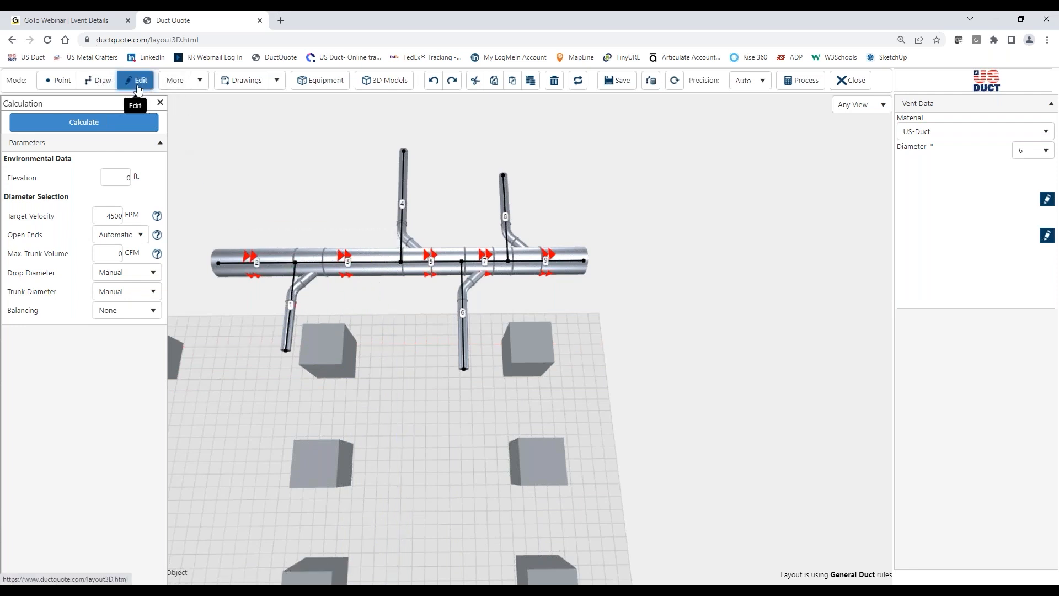
pyautogui.click(237, 262)
pyautogui.moveTo(356, 314); pyautogui.dragTo(468, 310, button='right')
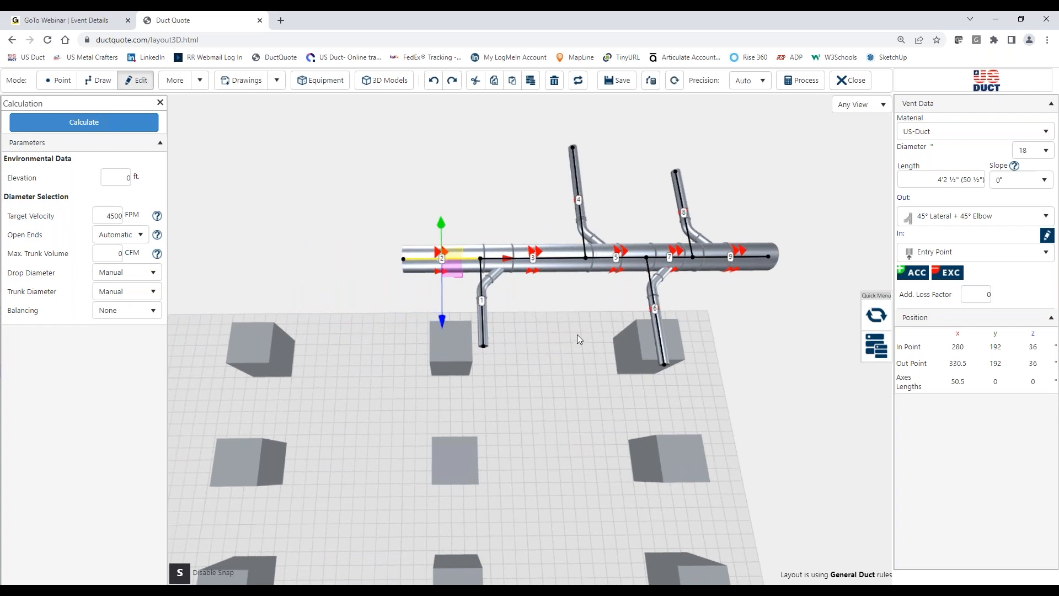
pyautogui.press('Delete')
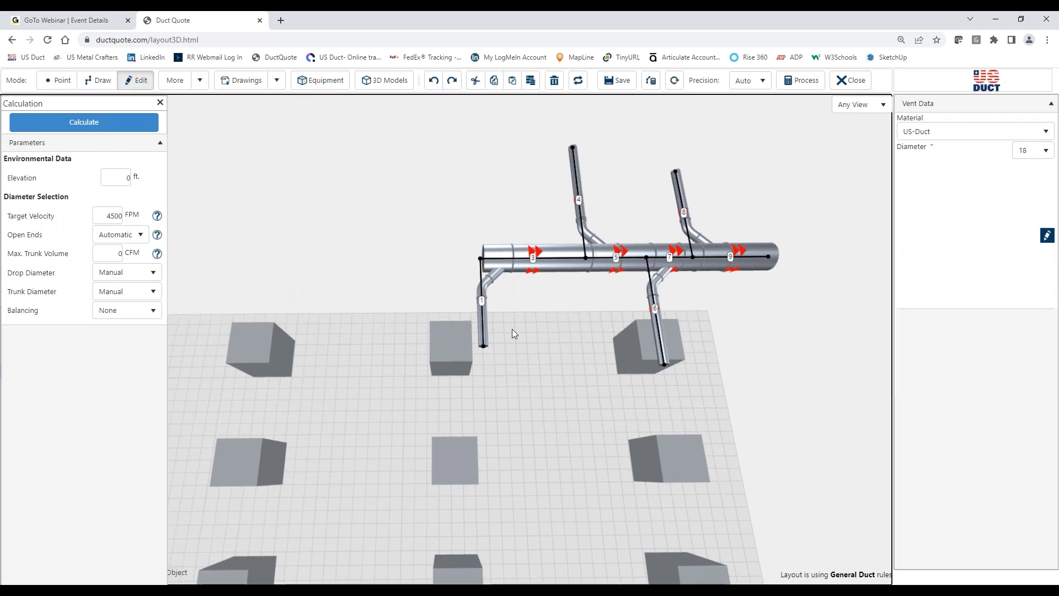
# Step: Change the out fitting of the end branch to a 90° Elbow, r=1.5xD, and calculate the system's fan volume and pressure requirement
pyautogui.click(483, 320)
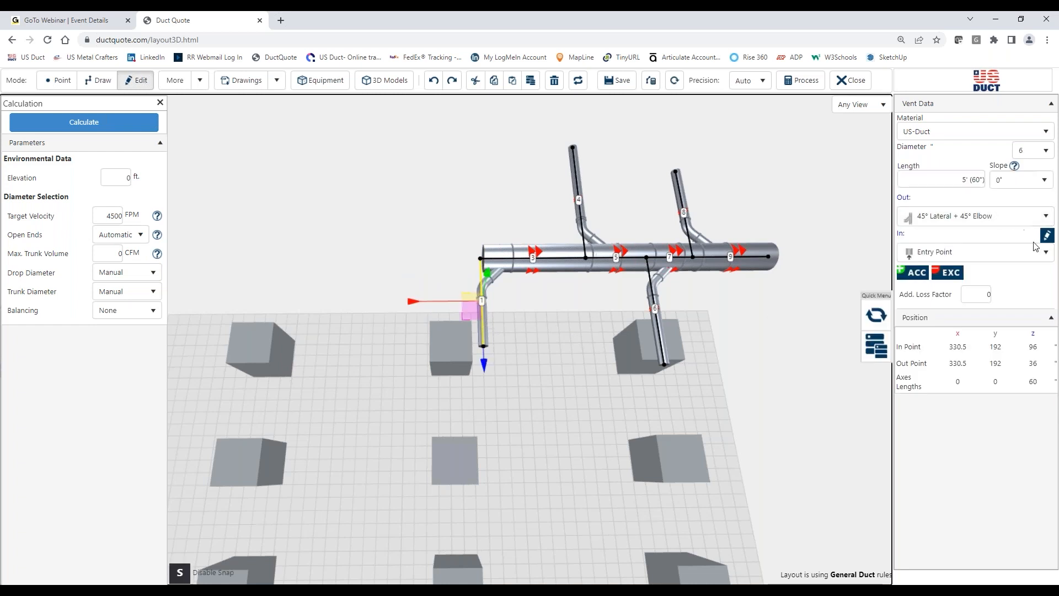
pyautogui.click(968, 223)
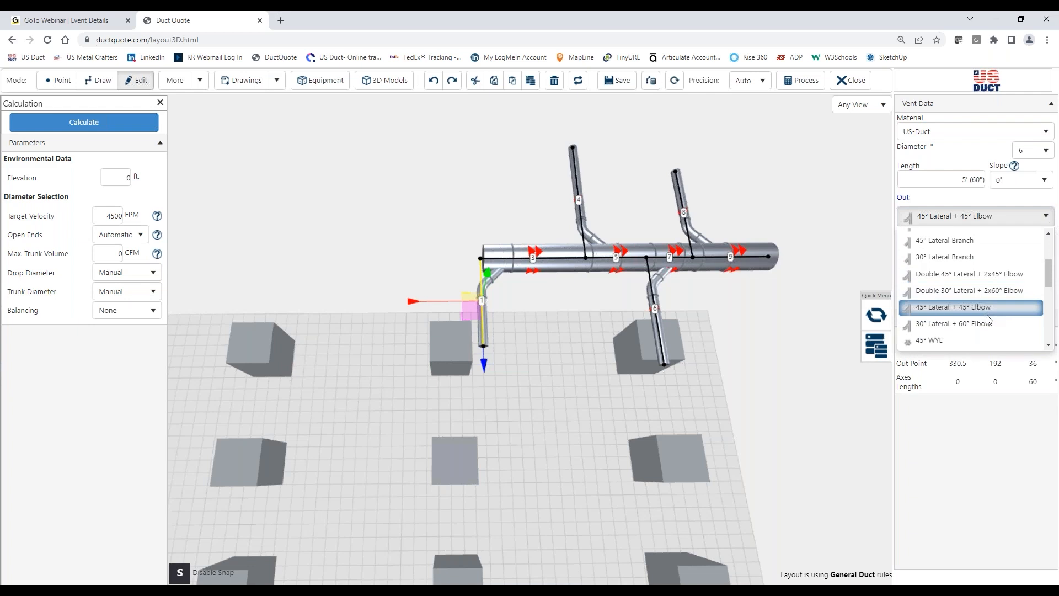
pyautogui.scroll(-5, 988, 320)
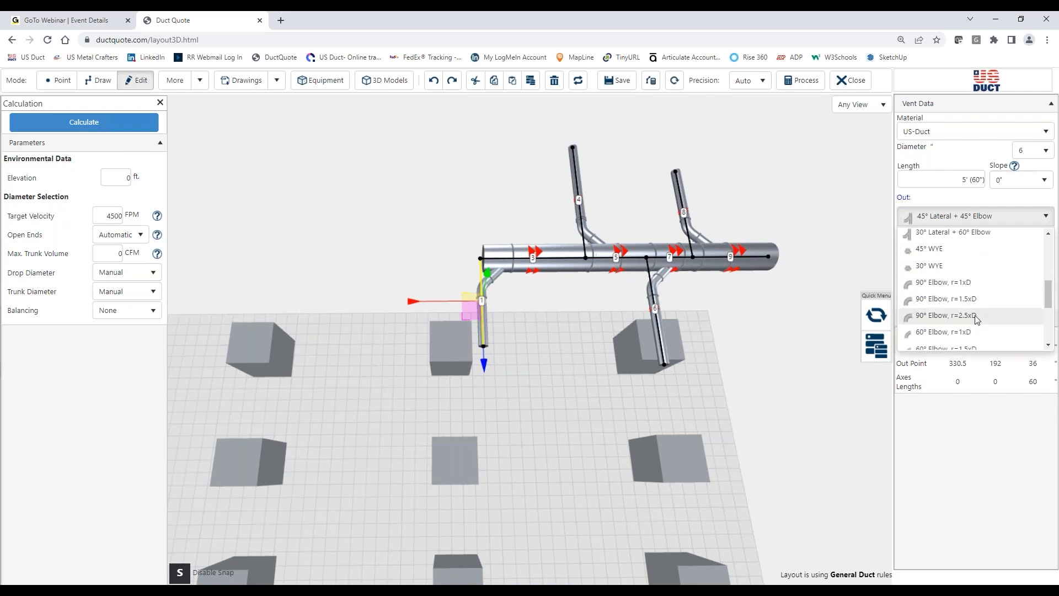
pyautogui.click(963, 301)
pyautogui.click(525, 336)
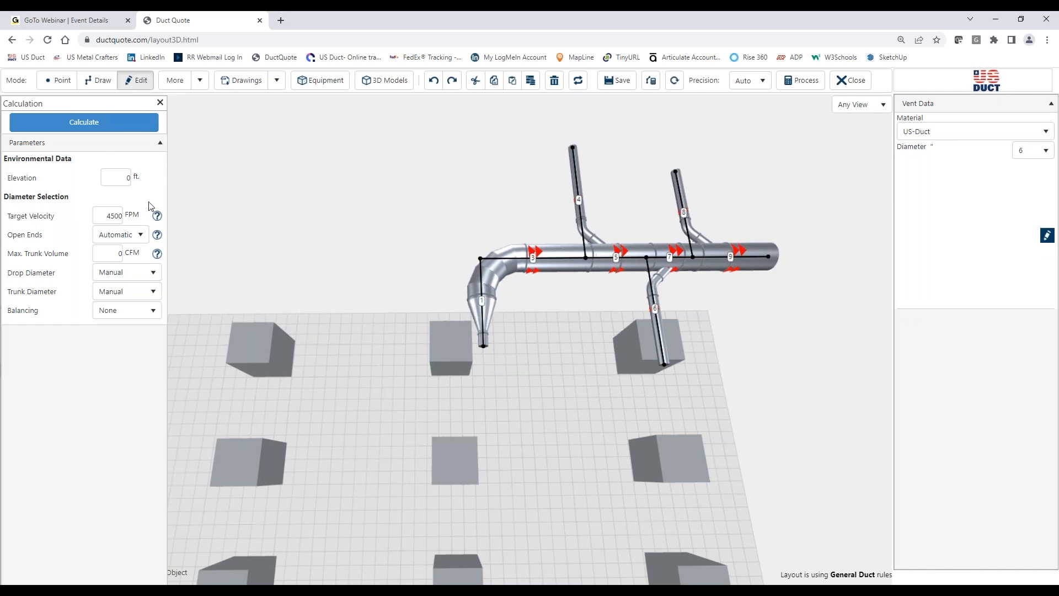
pyautogui.click(123, 122)
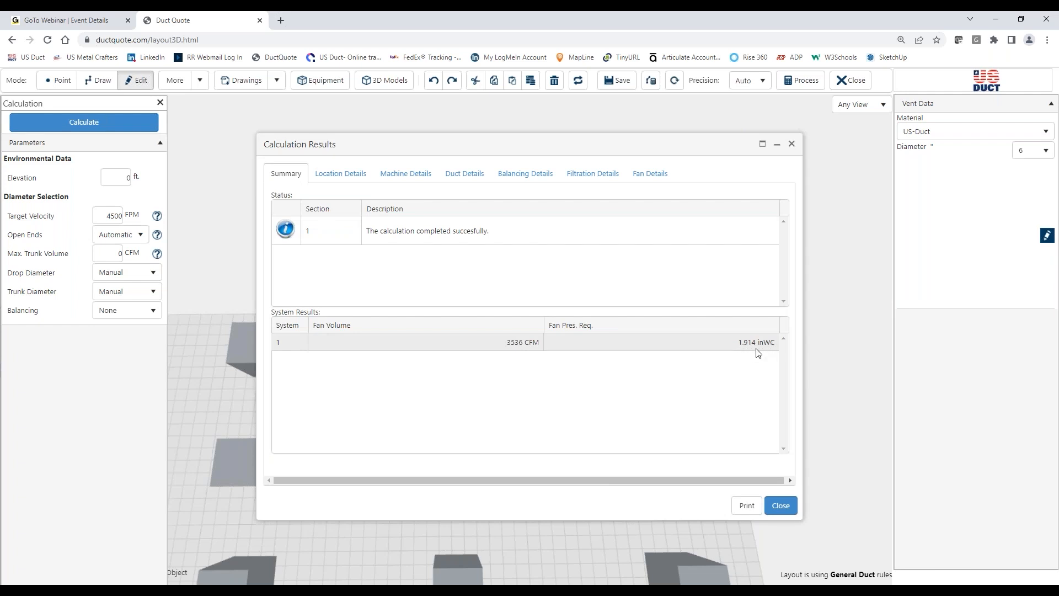
pyautogui.click(781, 506)
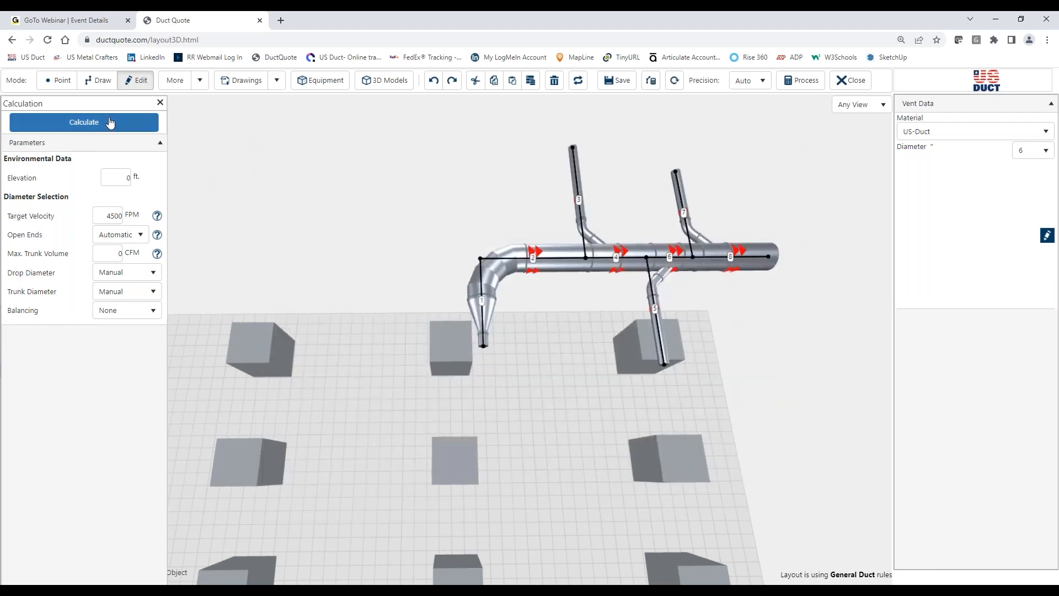
# Step: Set the drop diameter to Automatic, recalculate, and review the duct details for each section before closing the results
pyautogui.click(125, 273)
pyautogui.click(124, 290)
pyautogui.click(130, 291)
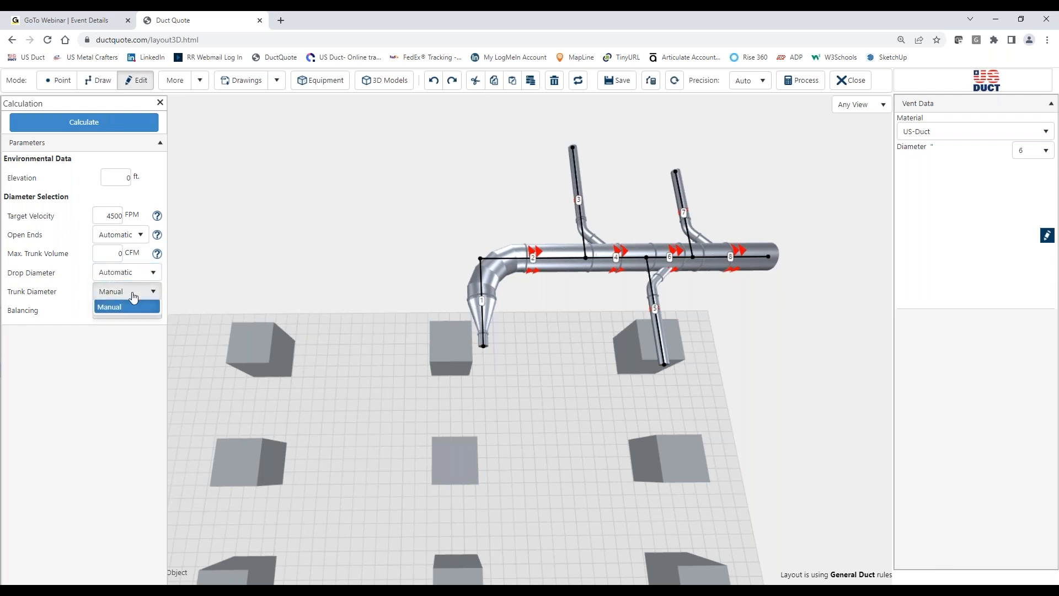
pyautogui.click(135, 321)
pyautogui.click(141, 130)
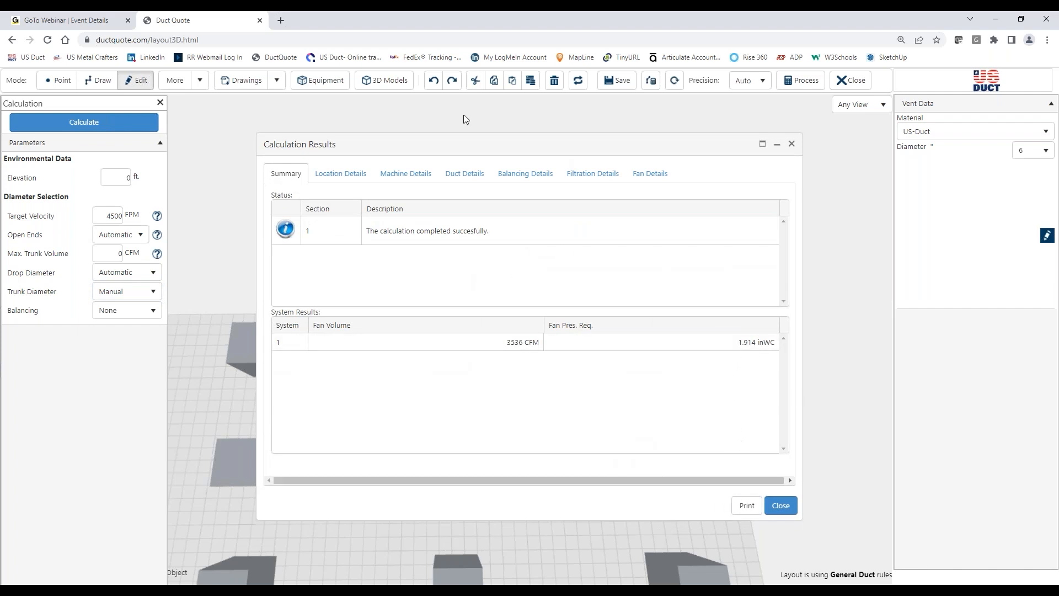
pyautogui.click(462, 175)
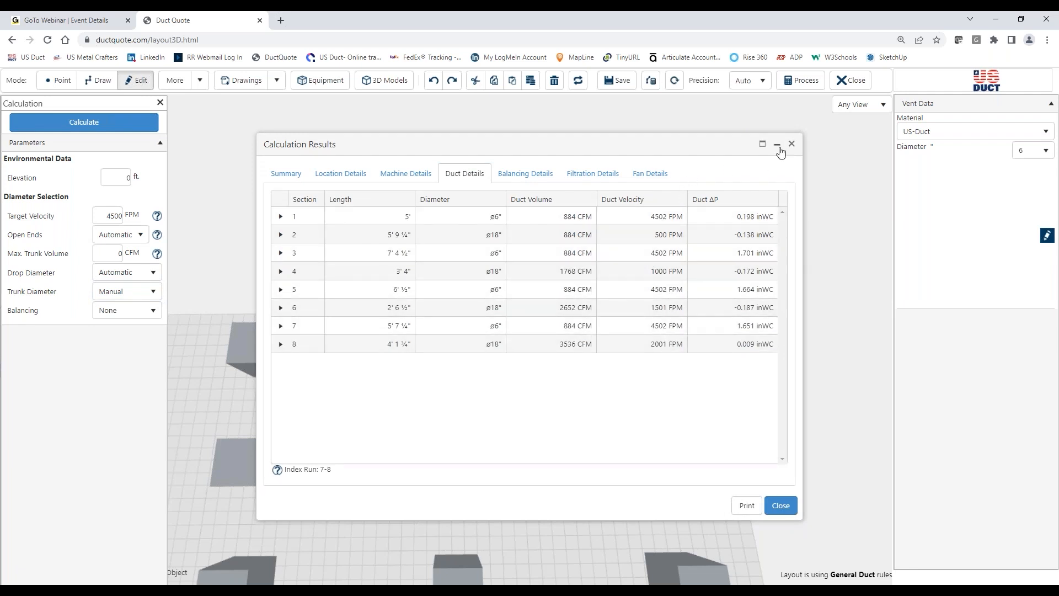
pyautogui.click(791, 145)
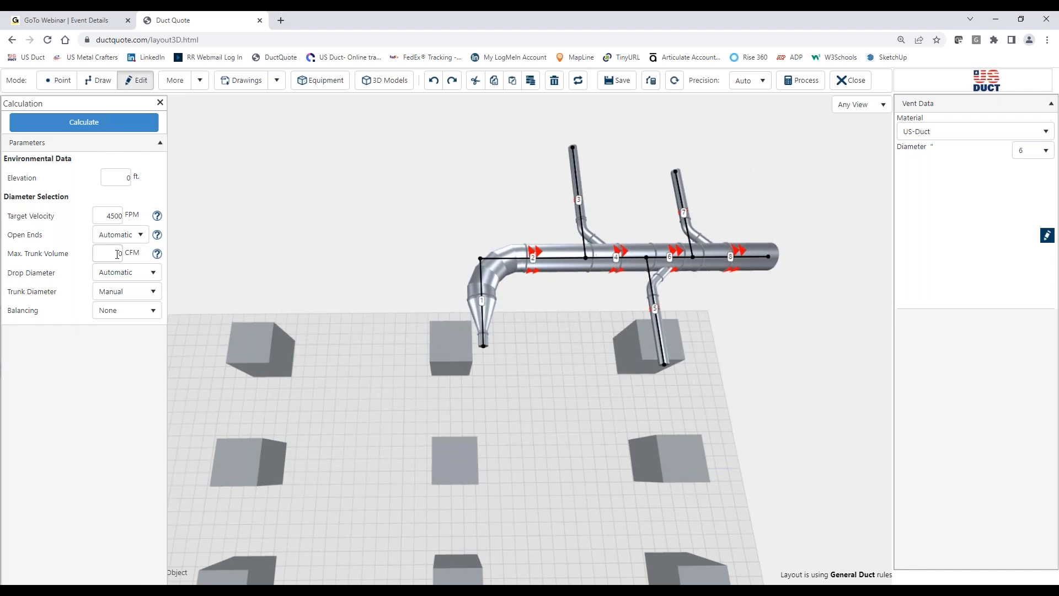
# Step: Set the trunk diameter to Automatic and calculate so the main duct is resized for the target velocity
pyautogui.click(127, 291)
pyautogui.click(133, 311)
pyautogui.click(114, 123)
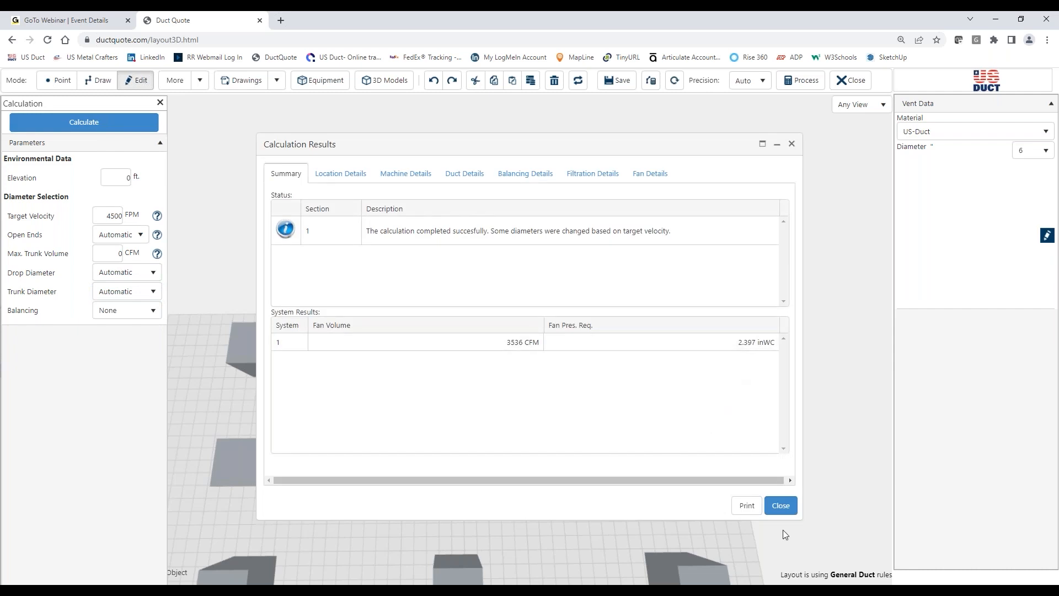
pyautogui.click(783, 506)
pyautogui.moveTo(733, 355); pyautogui.dragTo(445, 329)
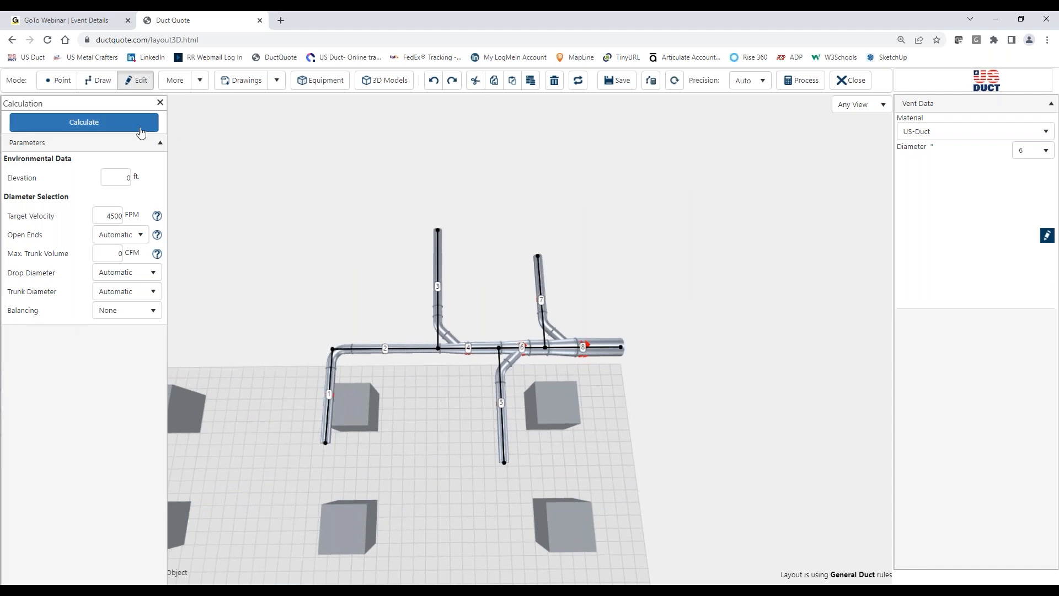
# Step: Recalculate the resized system and review each section's diameter, volume, velocity and pressure drop in the duct details
pyautogui.click(110, 123)
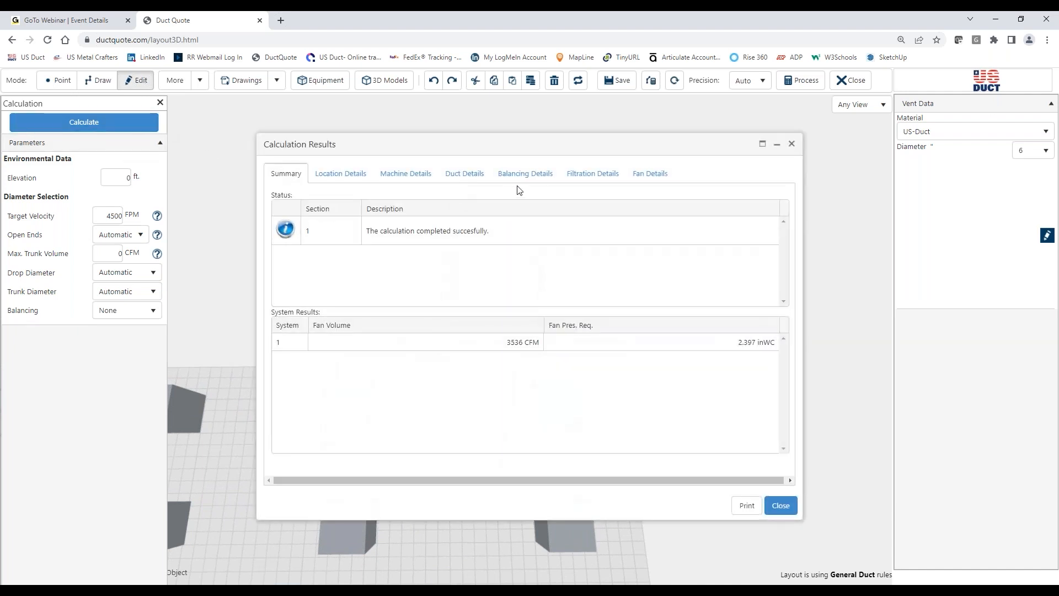
pyautogui.click(479, 174)
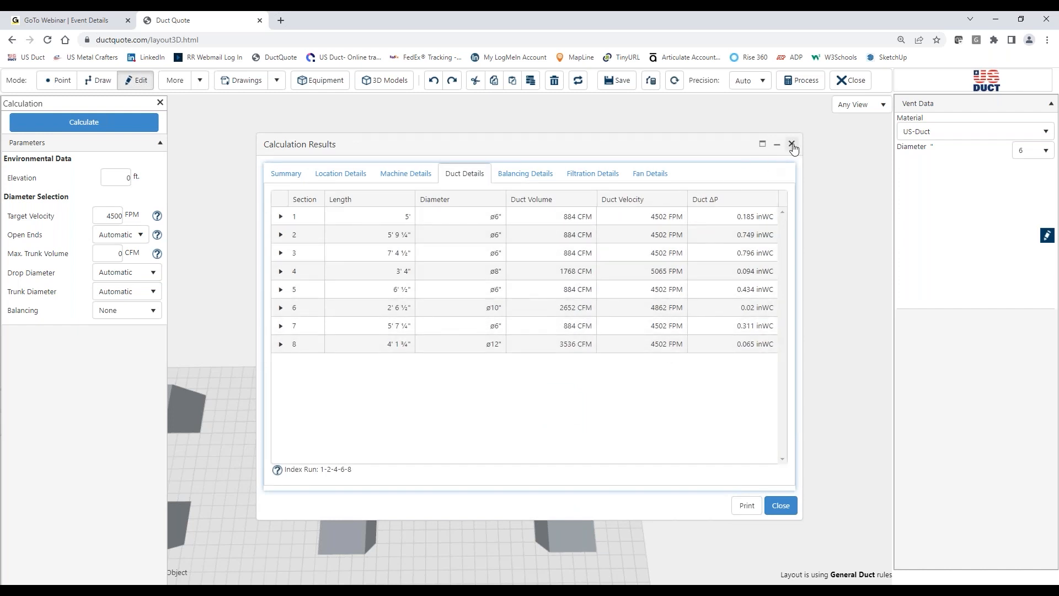
pyautogui.click(792, 145)
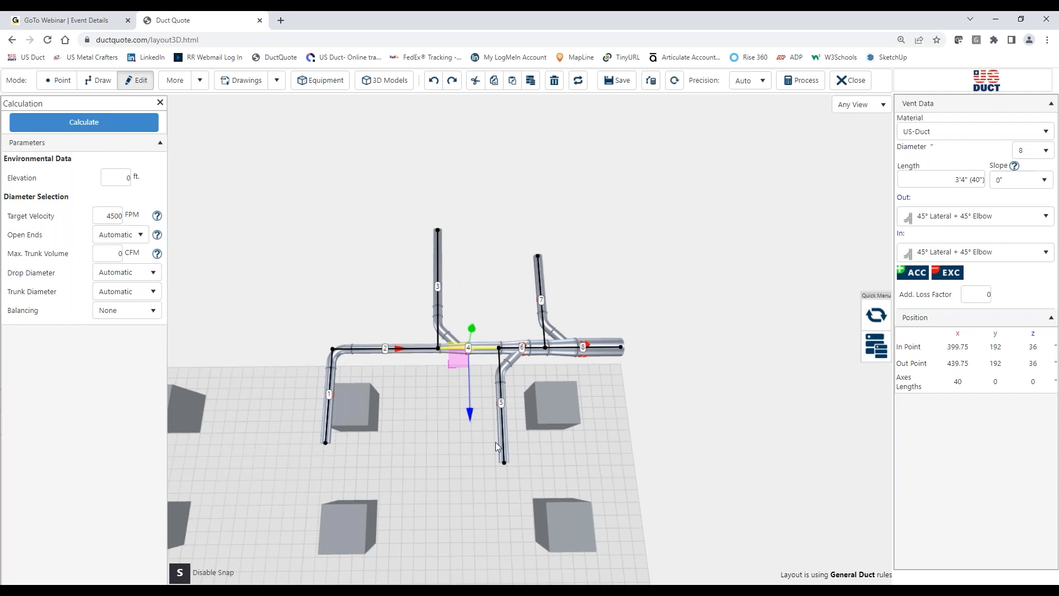
# Step: Close the current layout and open the Dbl-Sngl branches layout from the project
pyautogui.moveTo(561, 479); pyautogui.dragTo(548, 499)
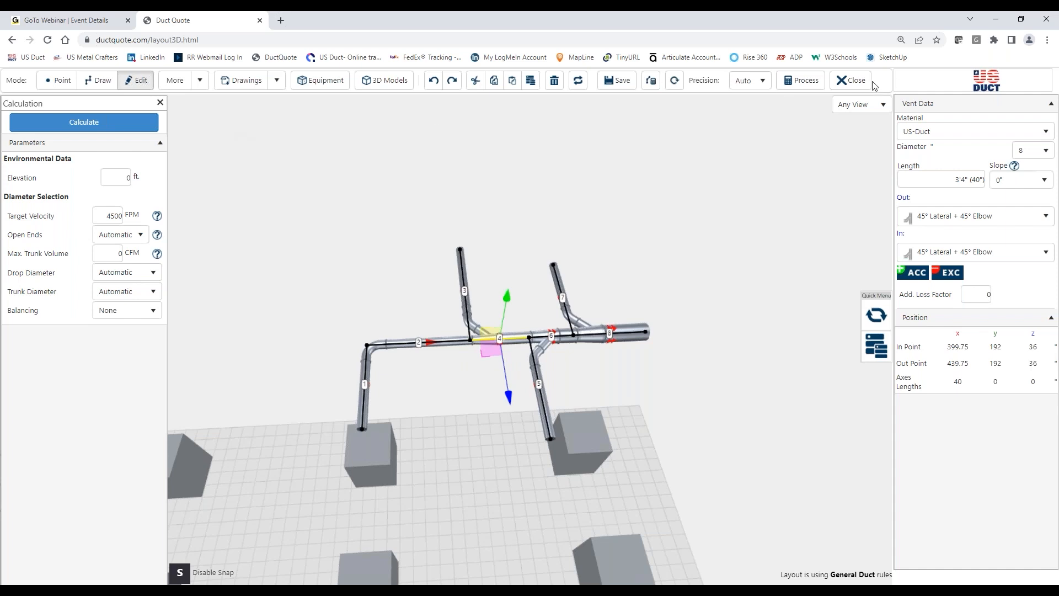
pyautogui.click(853, 81)
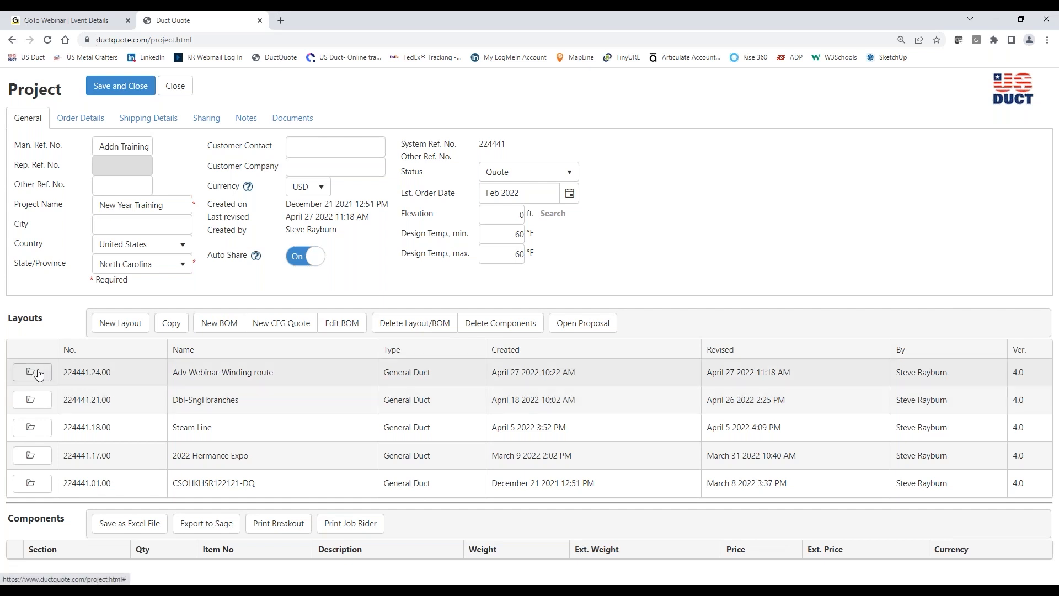
pyautogui.click(37, 401)
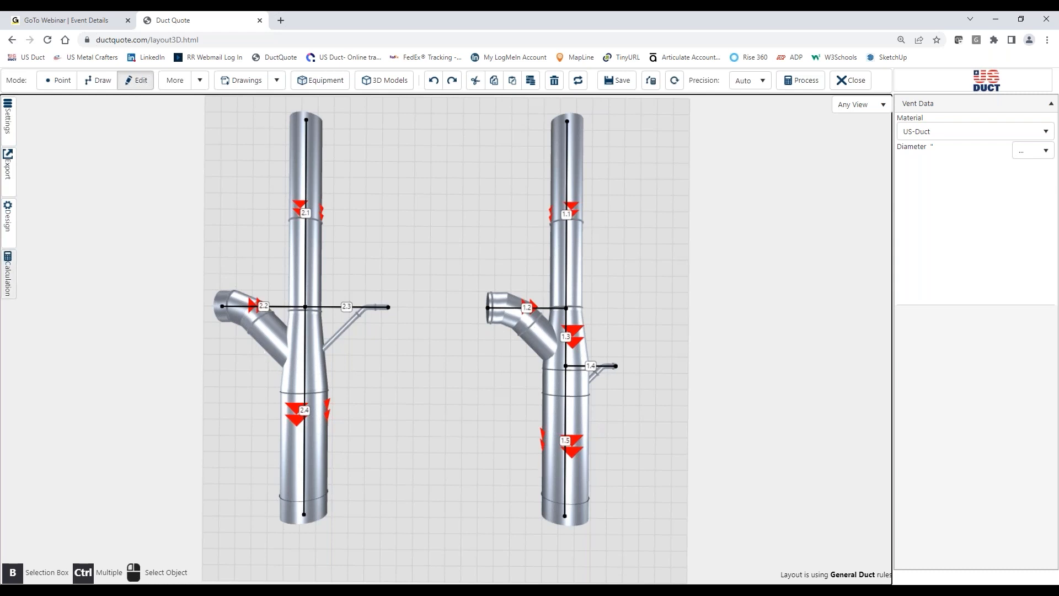
# Step: Set the drop and trunk diameters to Manual and calculate both duct systems
pyautogui.click(8, 274)
pyautogui.click(130, 276)
pyautogui.click(121, 305)
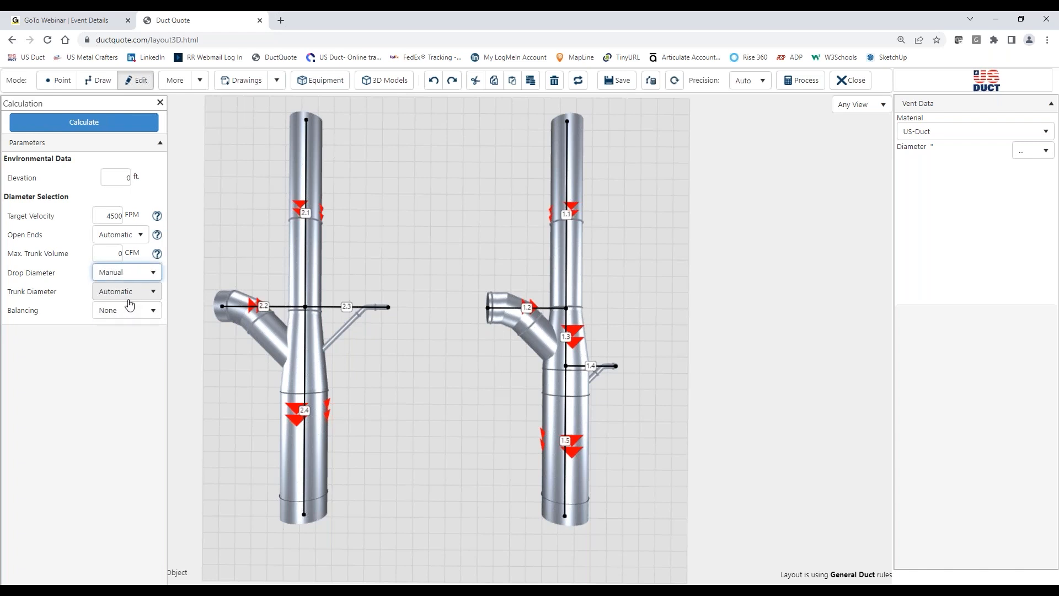
pyautogui.click(130, 292)
pyautogui.click(130, 324)
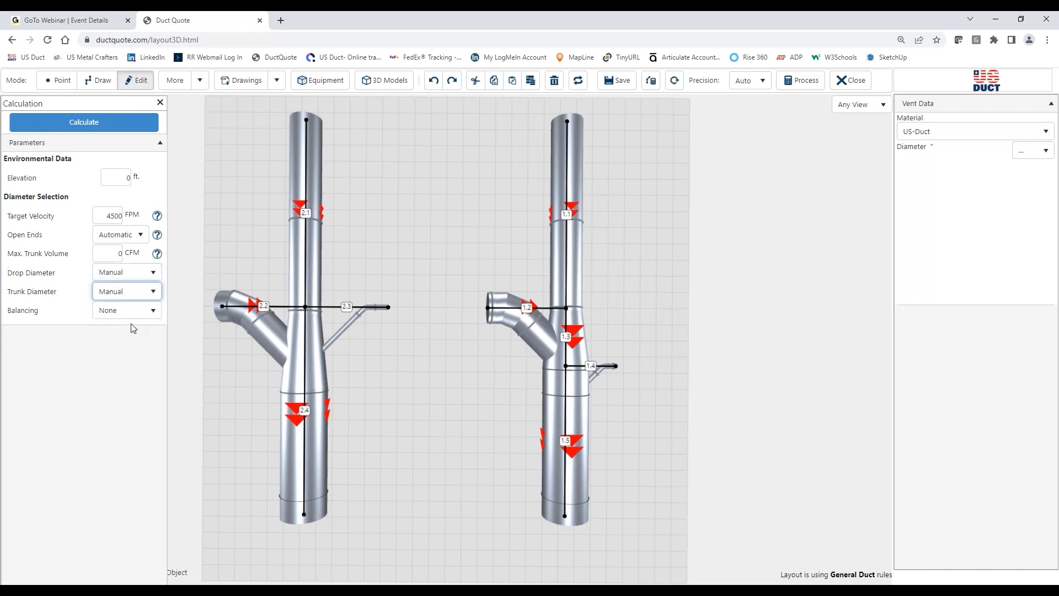
pyautogui.click(131, 122)
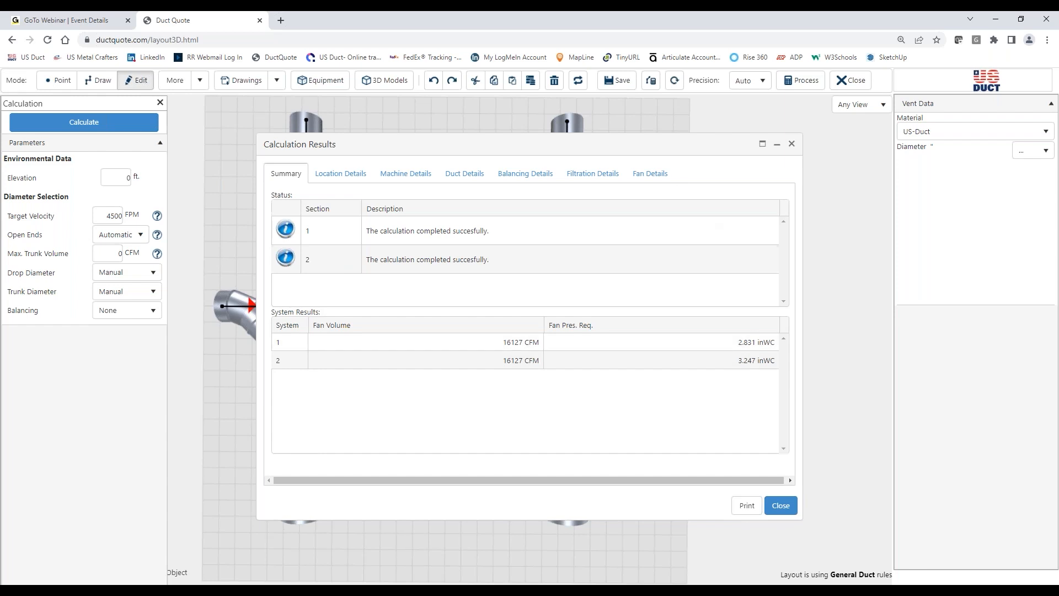
# Step: Compare both systems' fan volume and pressure results with their branch arrangements, check the length of duct section 1.3, and close the results
pyautogui.moveTo(657, 146); pyautogui.dragTo(633, 458)
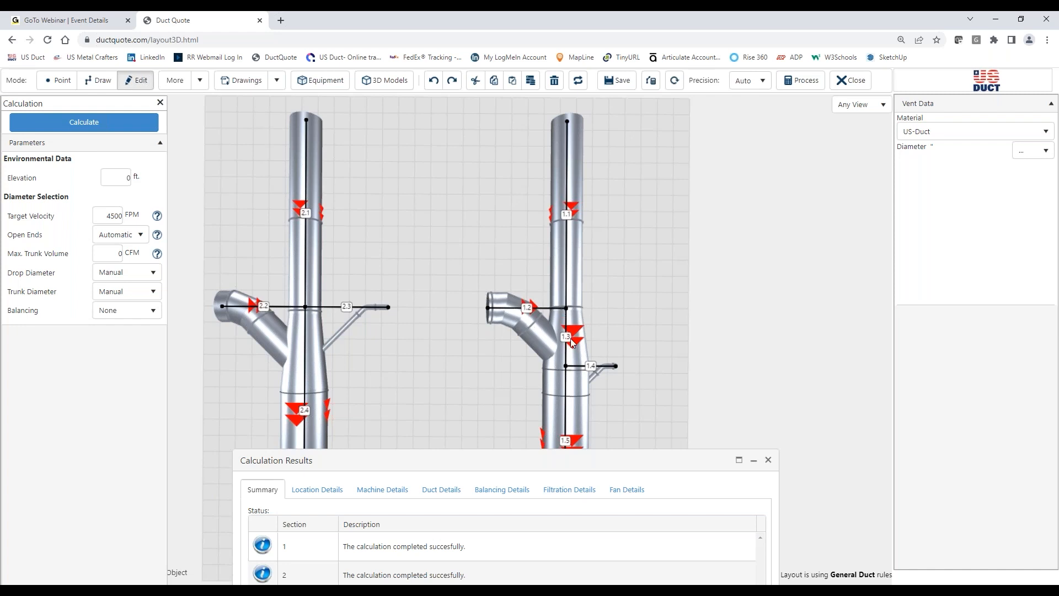
pyautogui.moveTo(641, 391); pyautogui.dragTo(619, 339, button='middle')
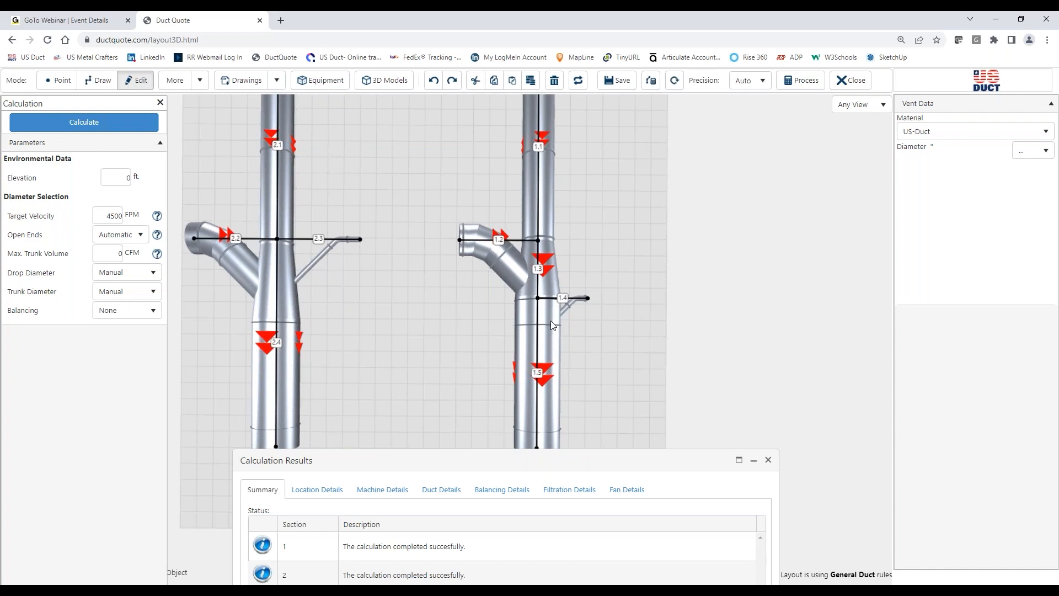
pyautogui.click(541, 283)
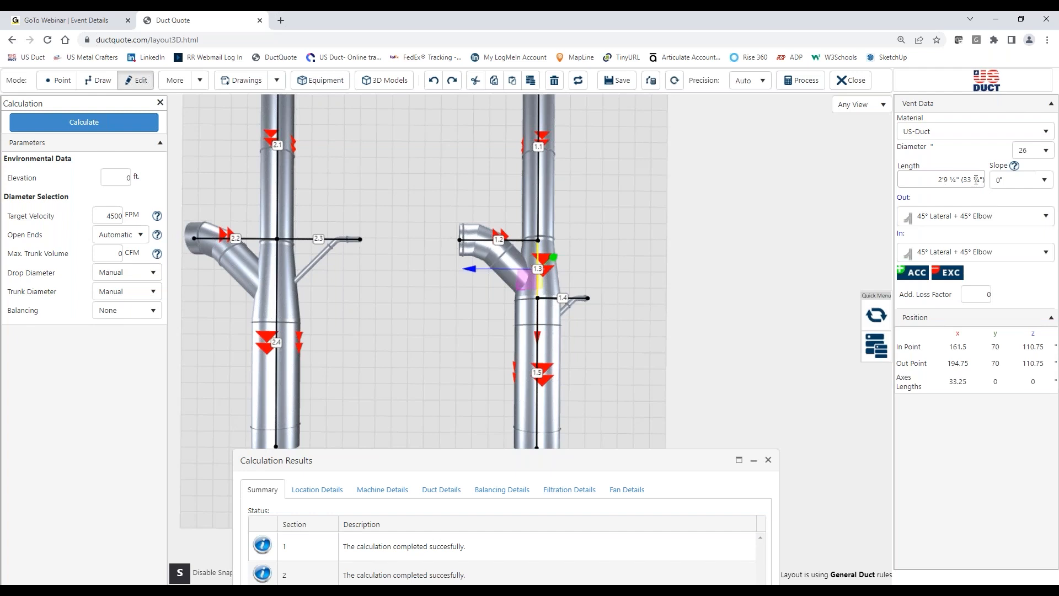
pyautogui.click(627, 277)
pyautogui.moveTo(574, 467); pyautogui.dragTo(582, 190)
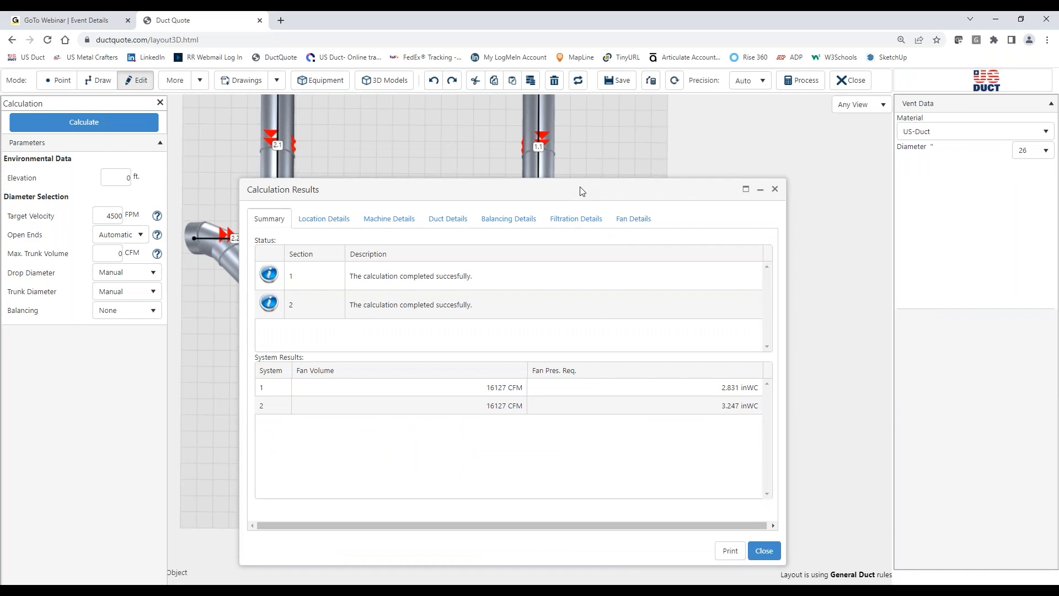
pyautogui.moveTo(514, 192); pyautogui.dragTo(534, 391)
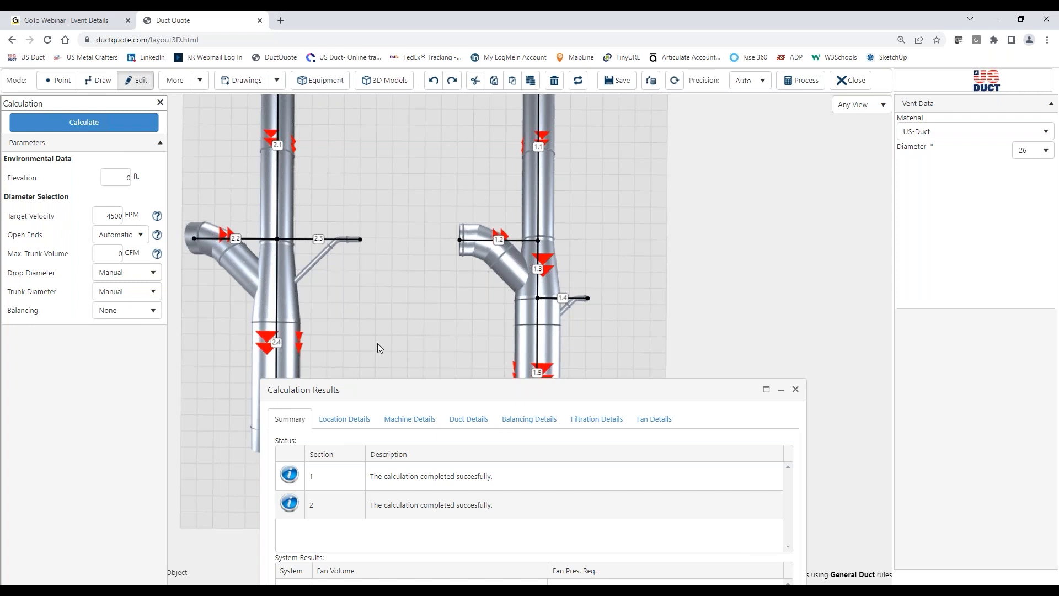
pyautogui.moveTo(599, 395); pyautogui.dragTo(574, 152)
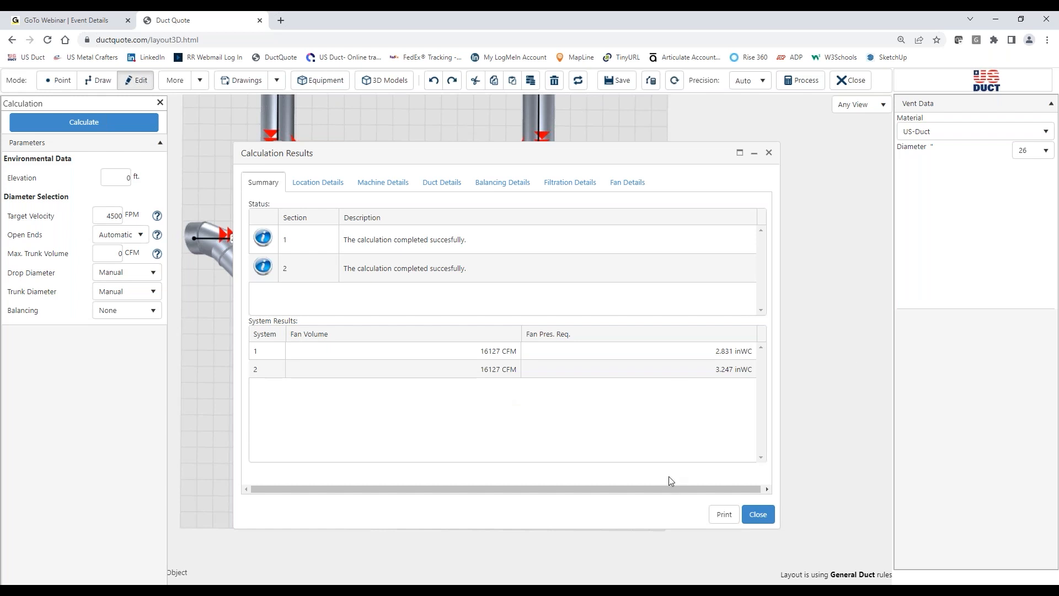
pyautogui.click(761, 519)
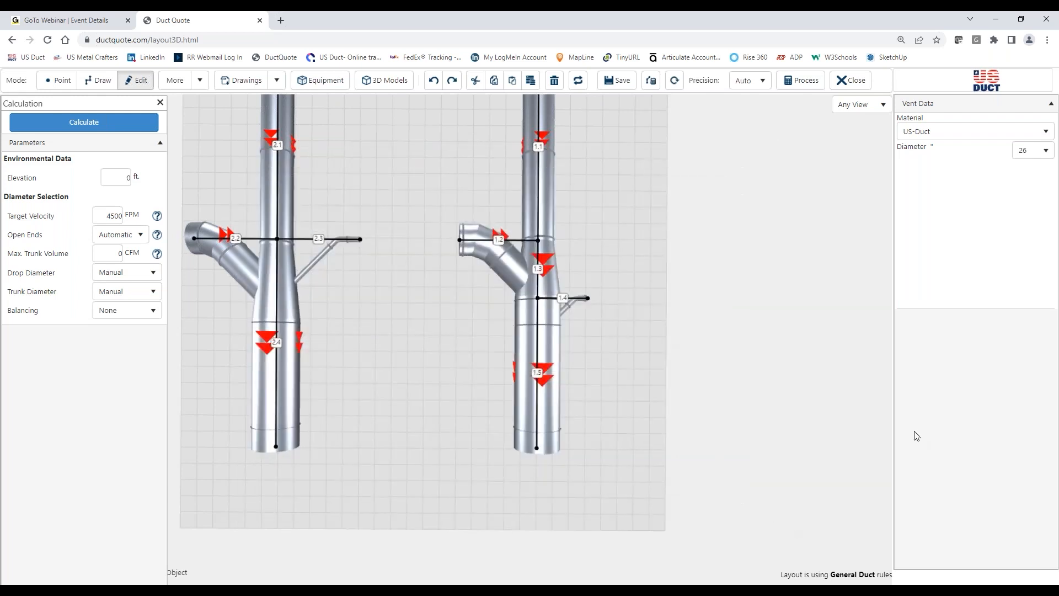